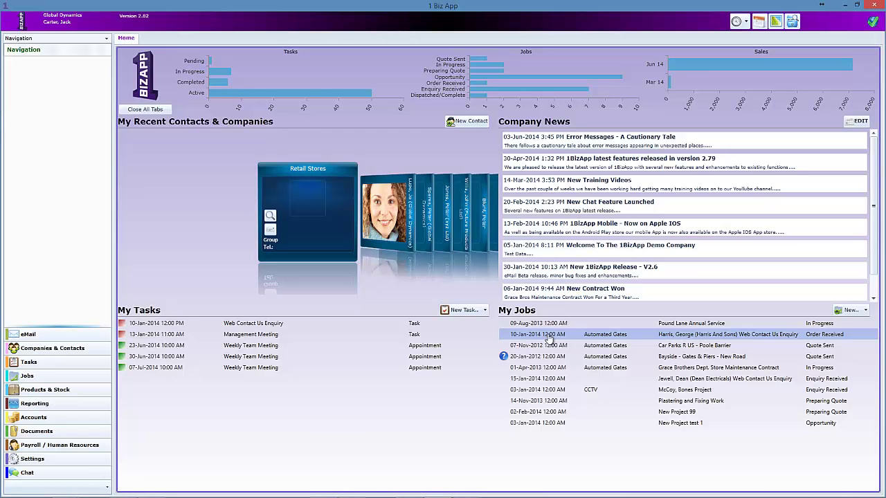
Open the 10-Jan-2014 Harris And Sons web enquiry job and view its Second Invoice in grid and form layouts.
double_click(549, 339)
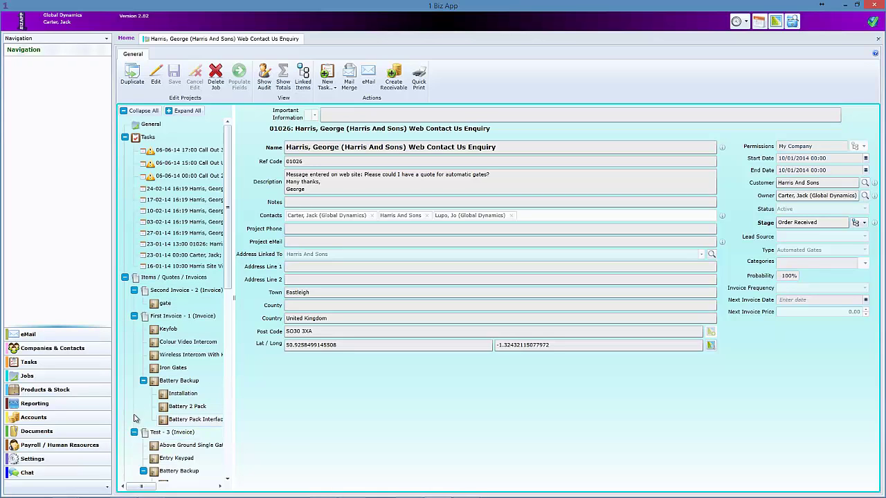
click(154, 291)
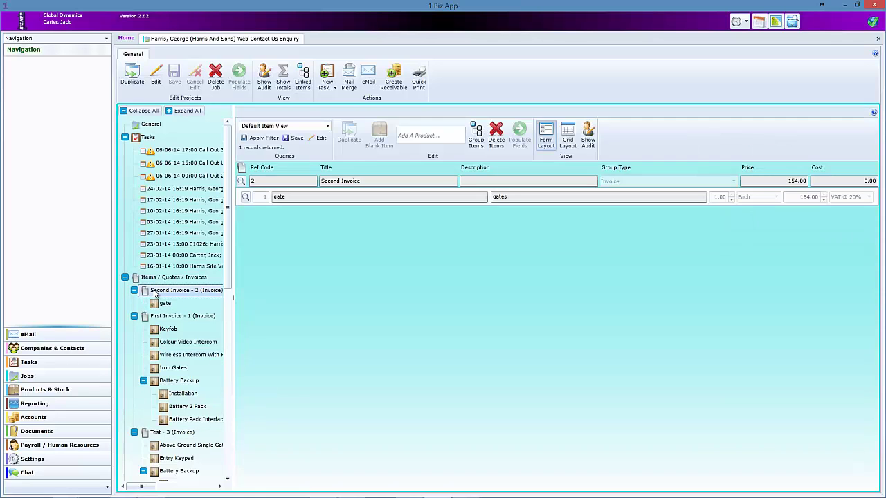
click(569, 135)
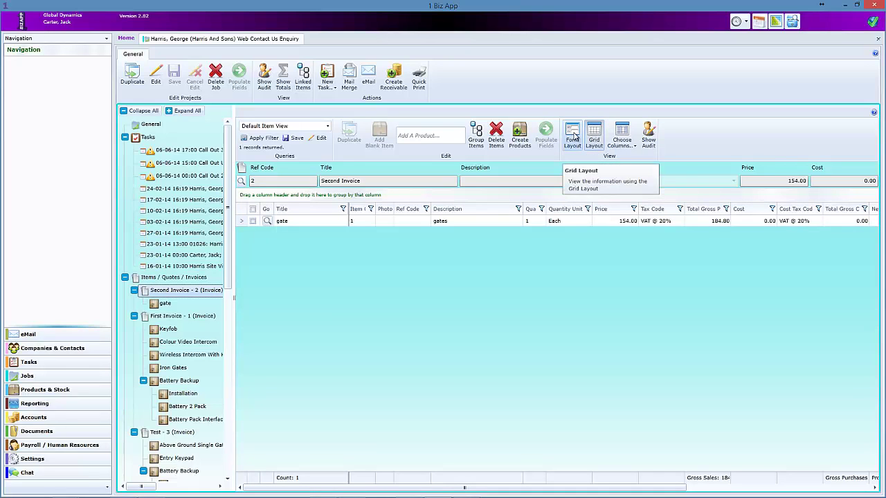
click(573, 136)
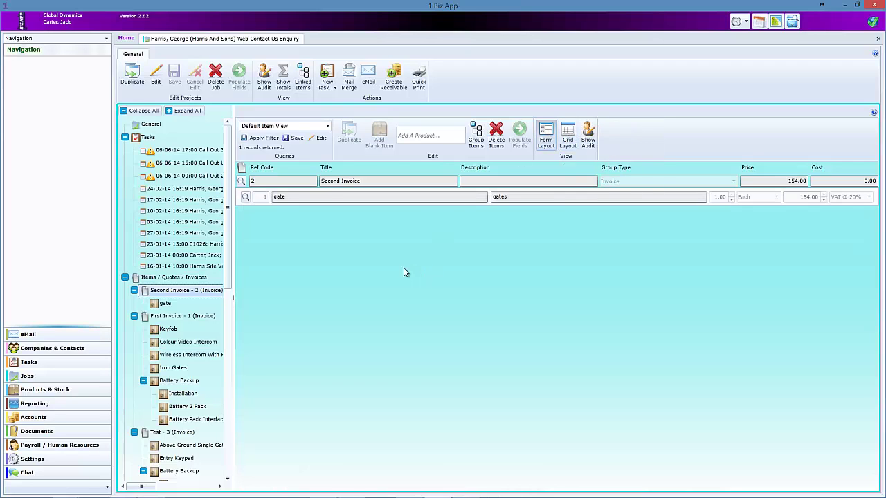
Drill down from the First Invoice into the Battery Backup item's sub-items and view the Battery Backup item details.
click(172, 318)
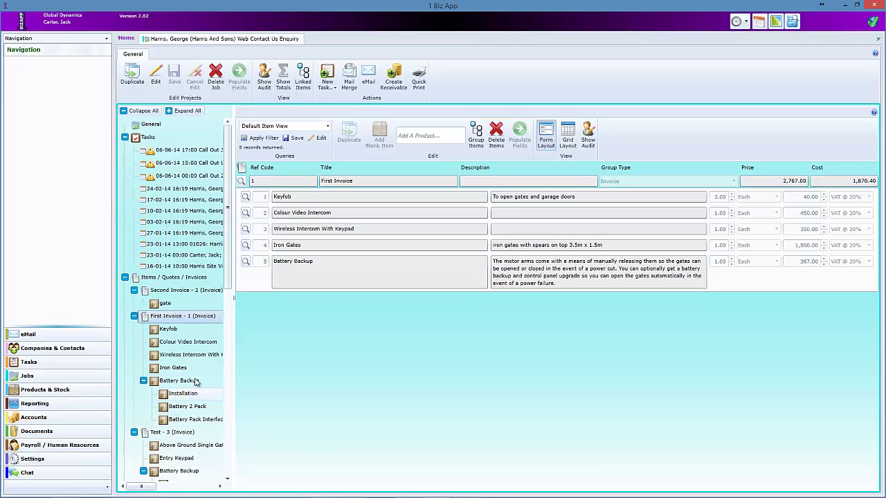
click(246, 262)
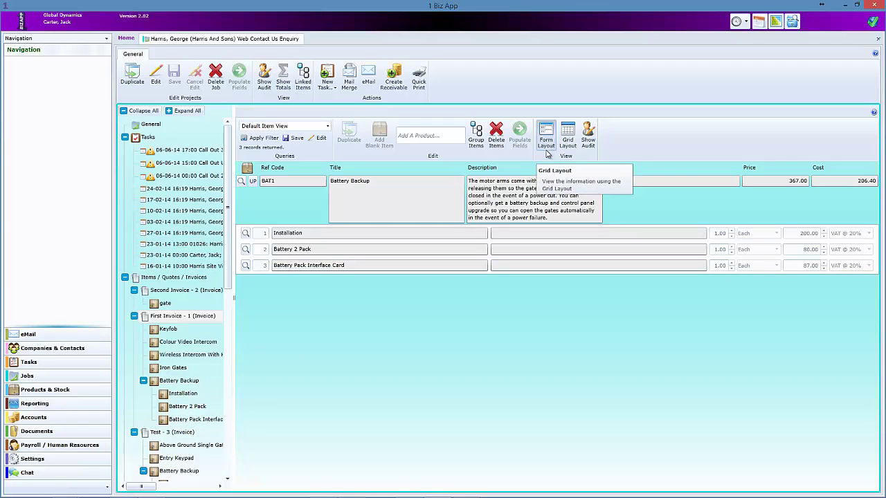
click(253, 182)
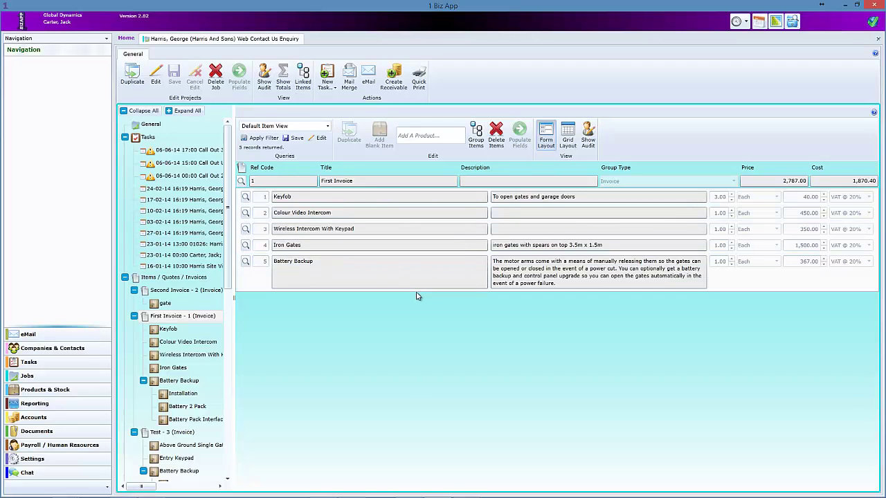
click(245, 262)
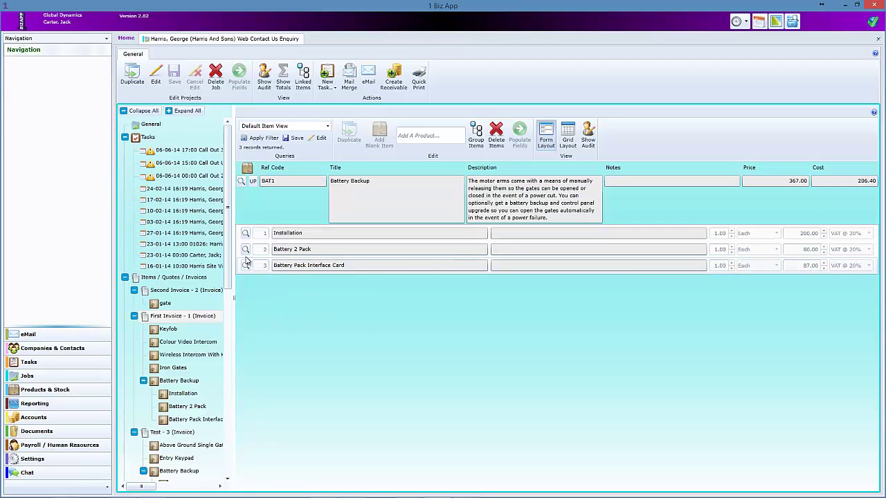
click(241, 182)
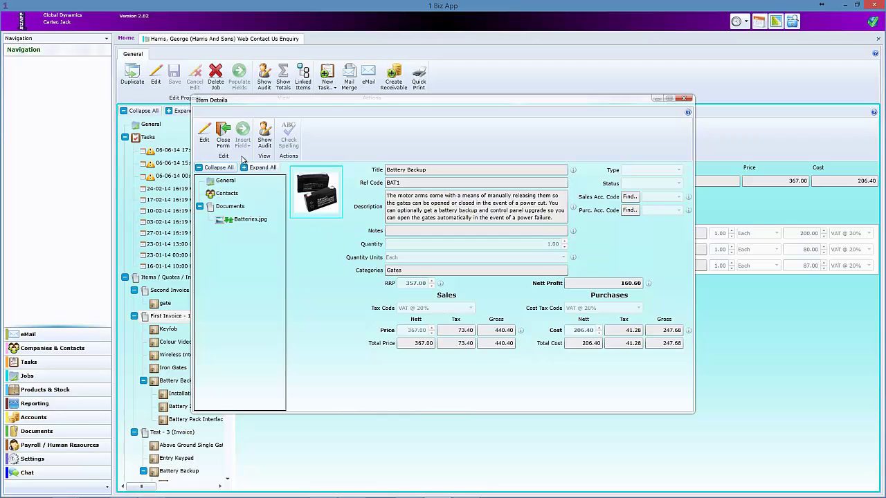
click(223, 133)
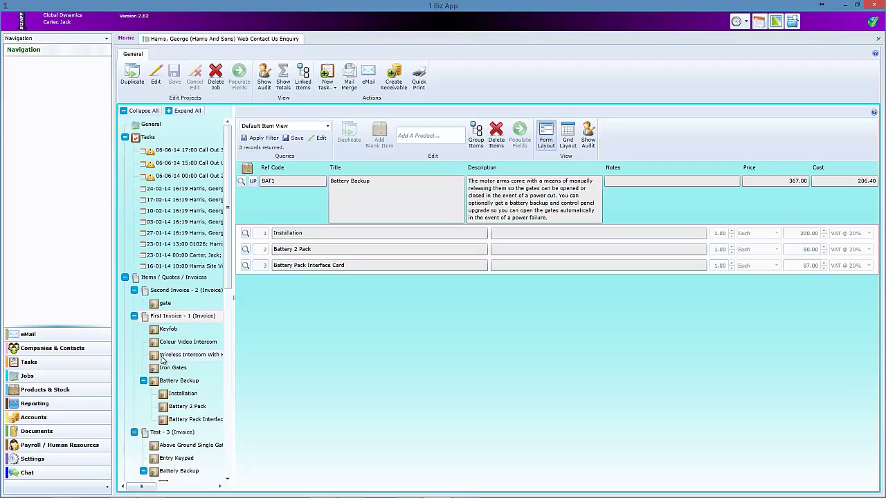
Collapse Battery Backup in the tree, view the First Invoice in grid layout and check the Keyfob item's details.
click(143, 383)
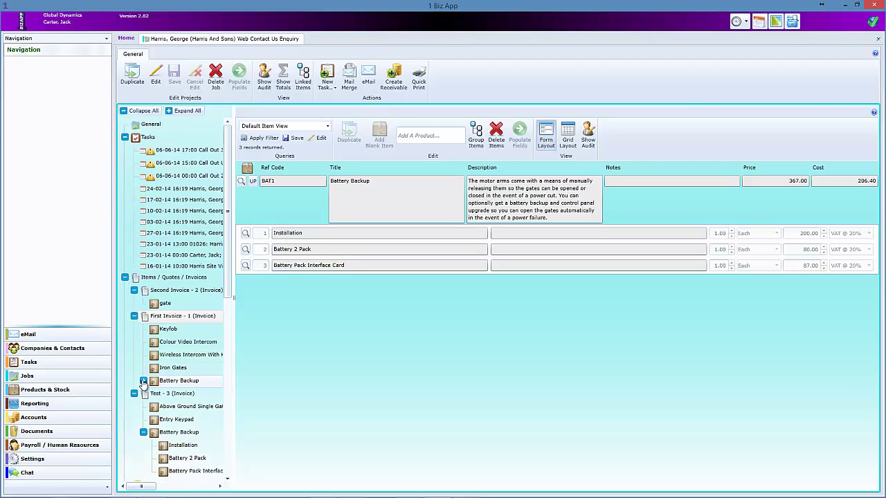
click(173, 317)
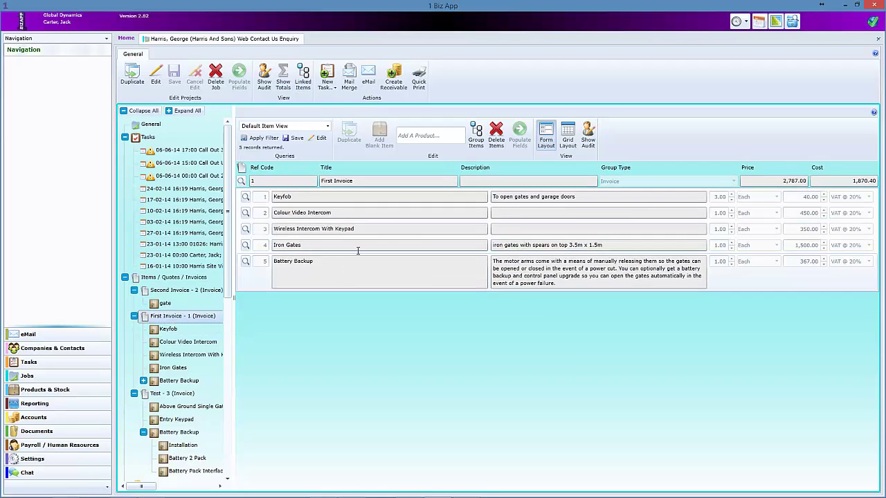
click(568, 138)
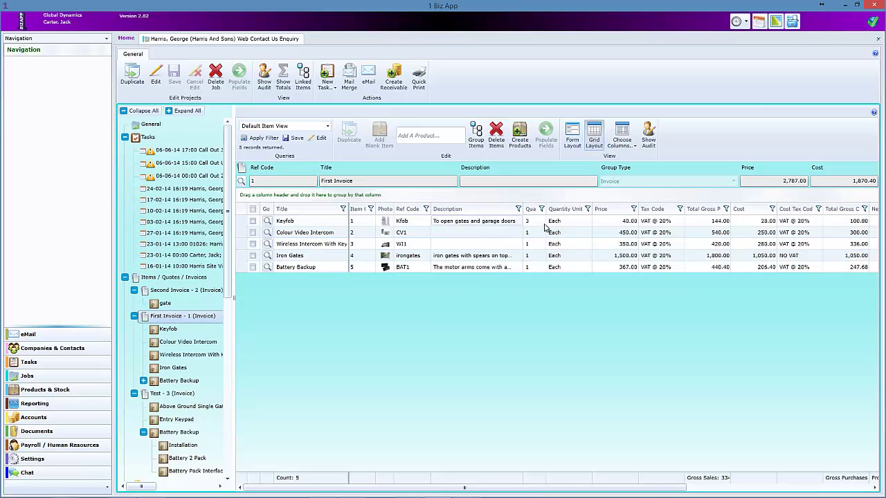
click(780, 181)
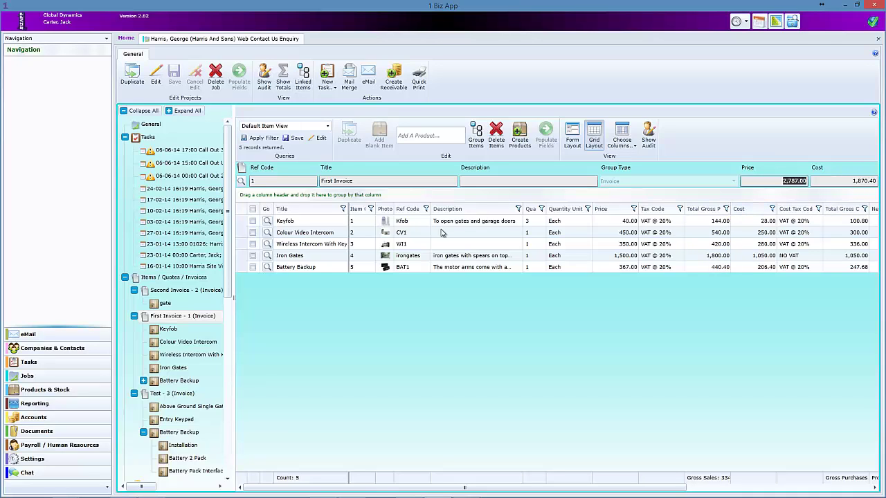
click(267, 222)
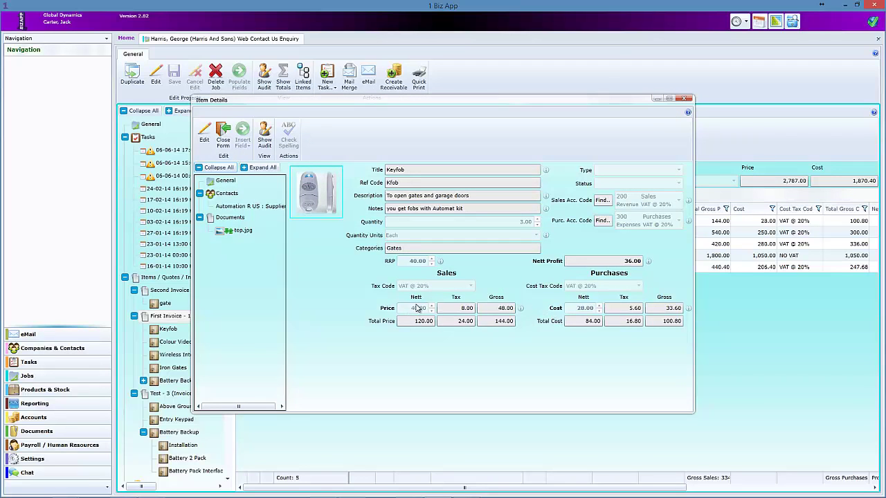
click(685, 101)
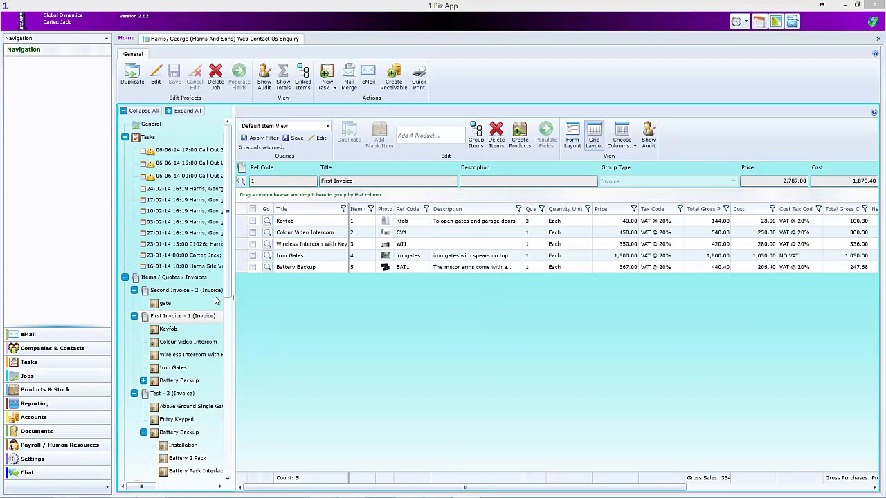
View the job's Items / Quotes / Invoices list and the options for creating a new item group.
click(190, 279)
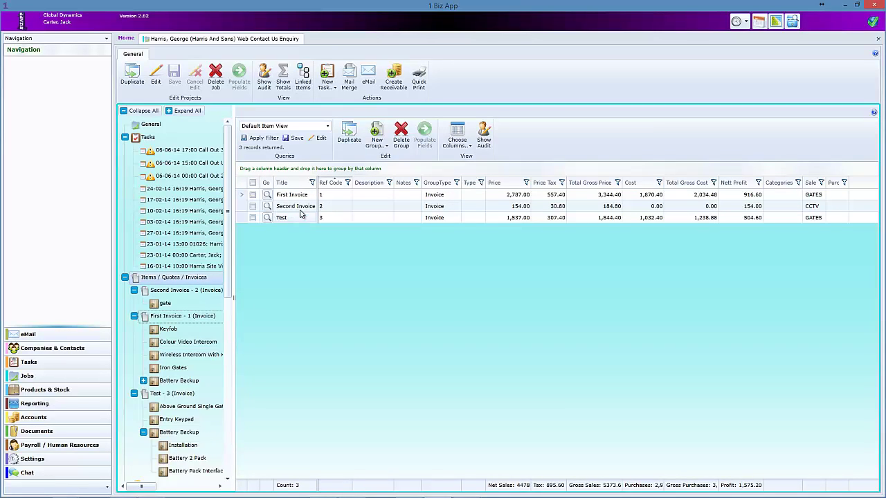
click(378, 143)
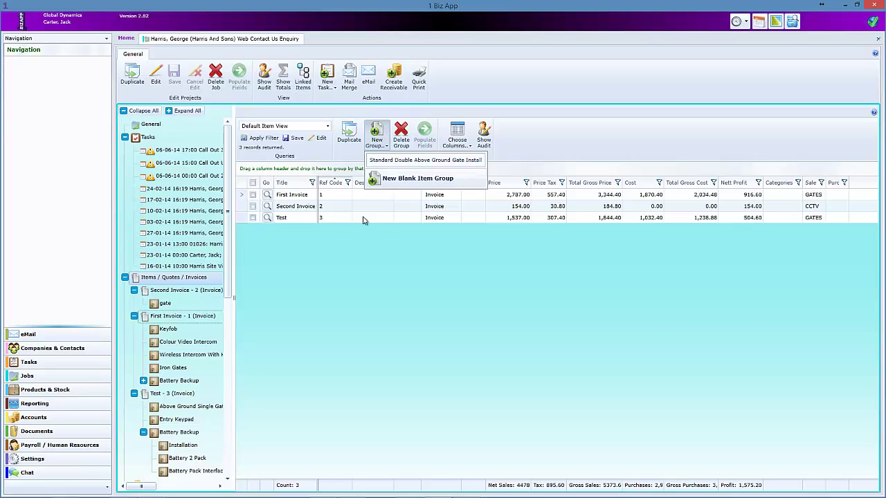
click(355, 268)
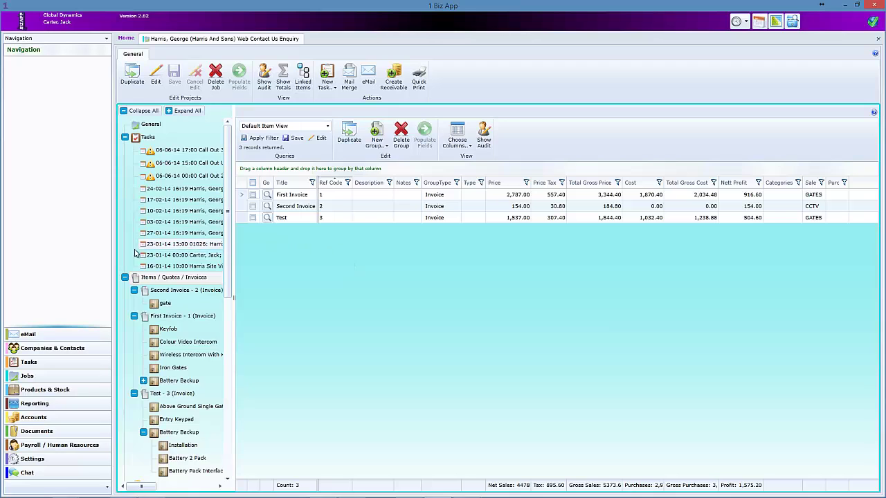
Open the Standard Double Above Ground Gate Install item group template and add the Automated Curtains product to it.
click(40, 393)
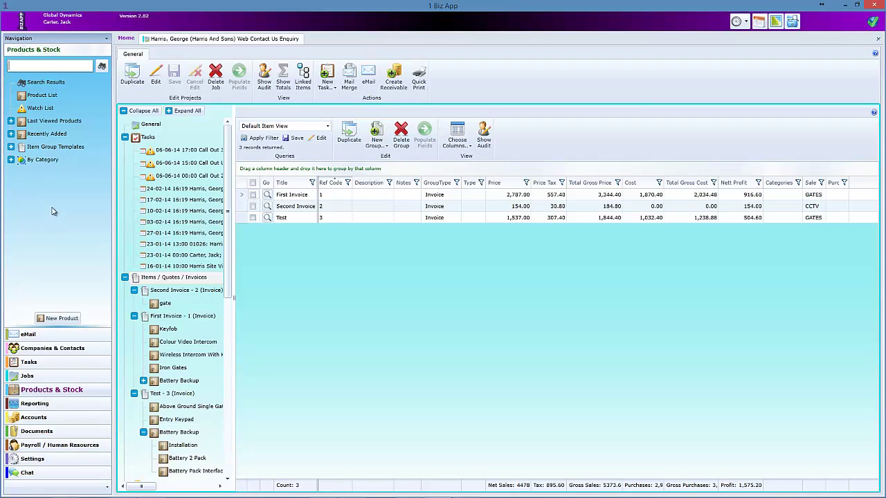
click(10, 148)
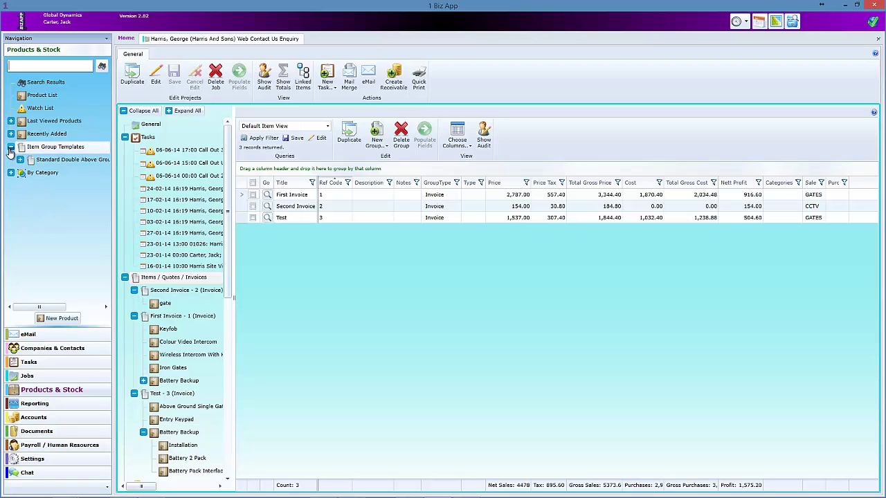
double_click(57, 161)
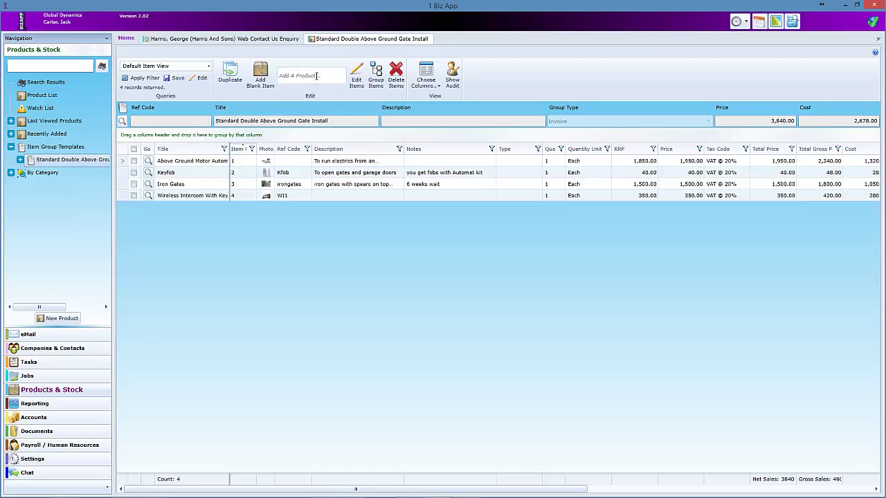
click(316, 75)
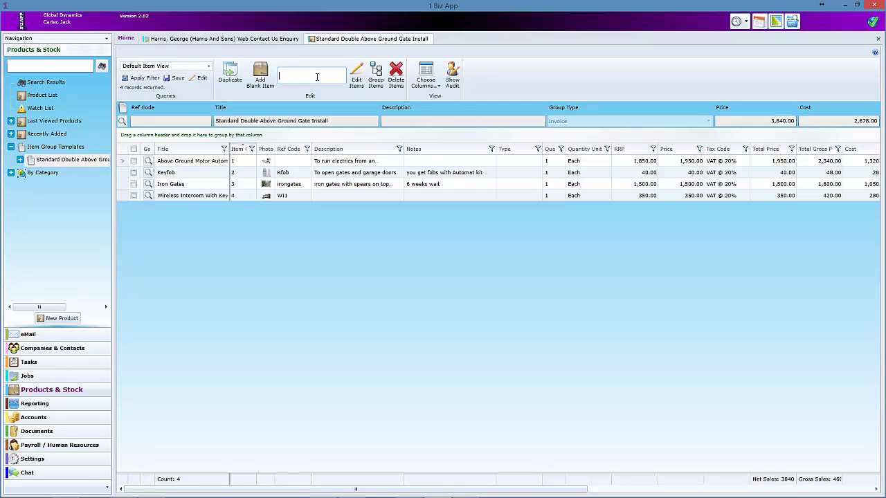
text(a)
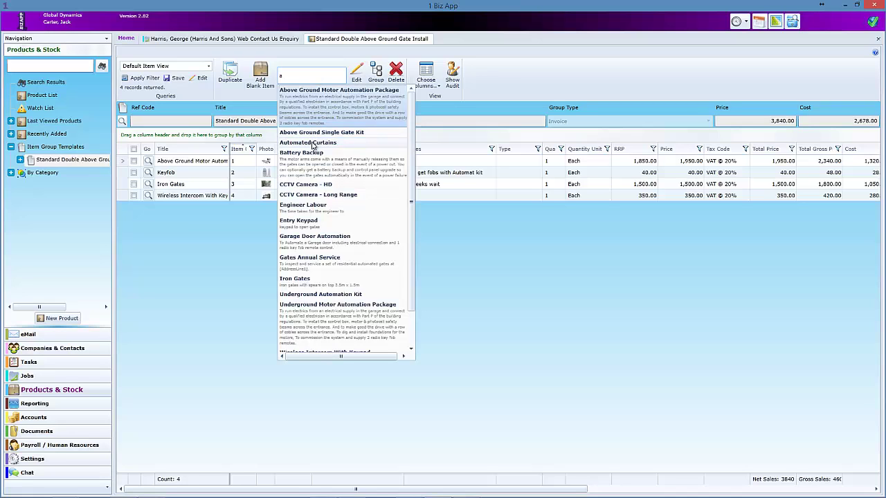
click(313, 143)
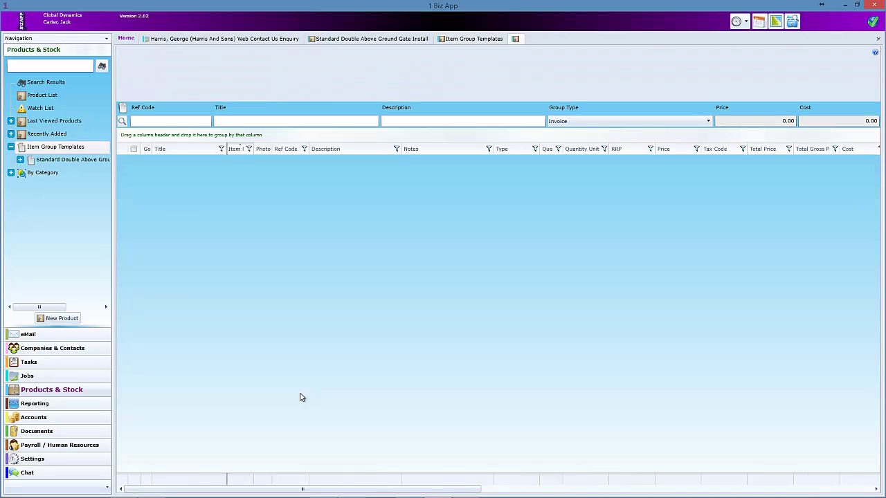
Fill in a new item group template with title "New Template", description "This is a test template", group type Invoice and ref code "Test".
key(Tab)
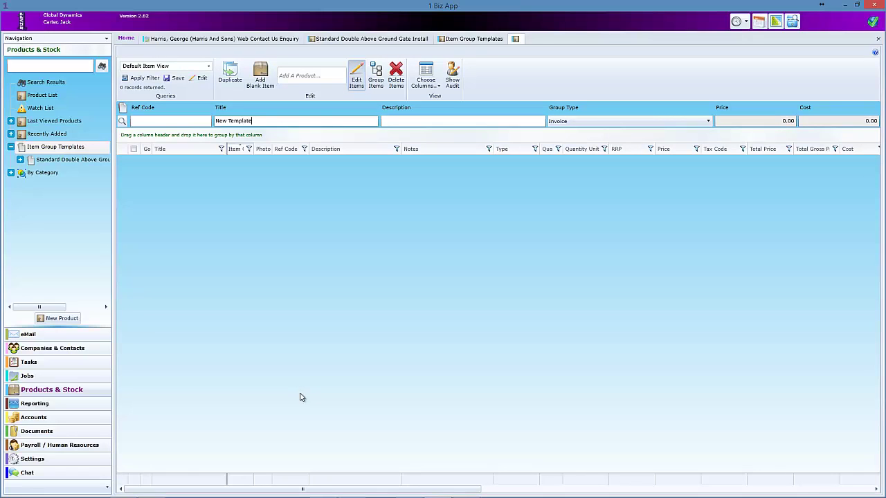
key(Tab)
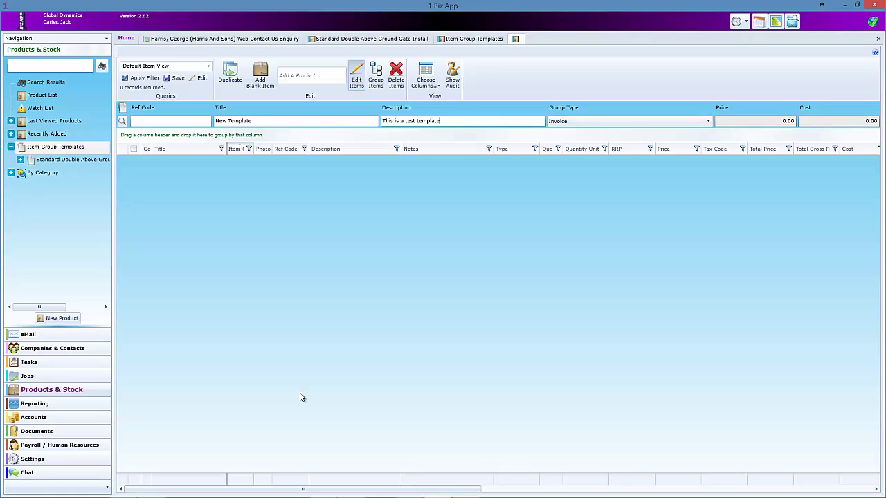
key(Tab)
key(alt+Down)
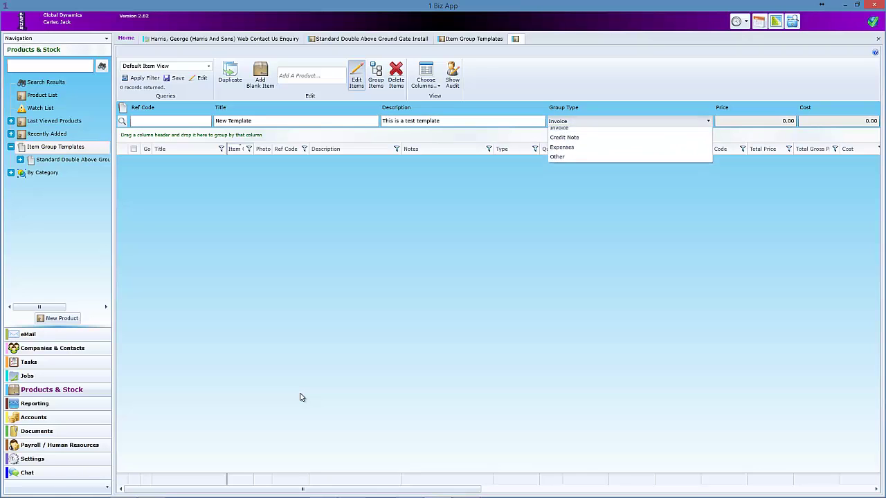
key(Return)
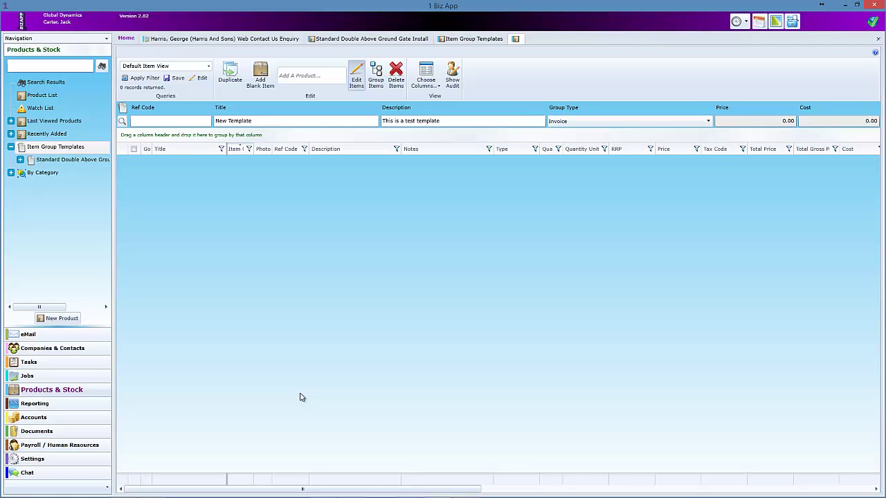
key(Tab)
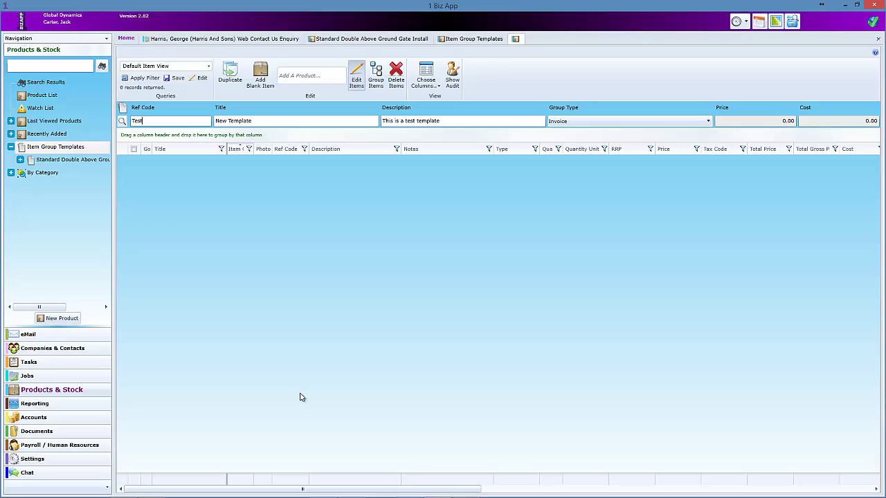
key(Tab)
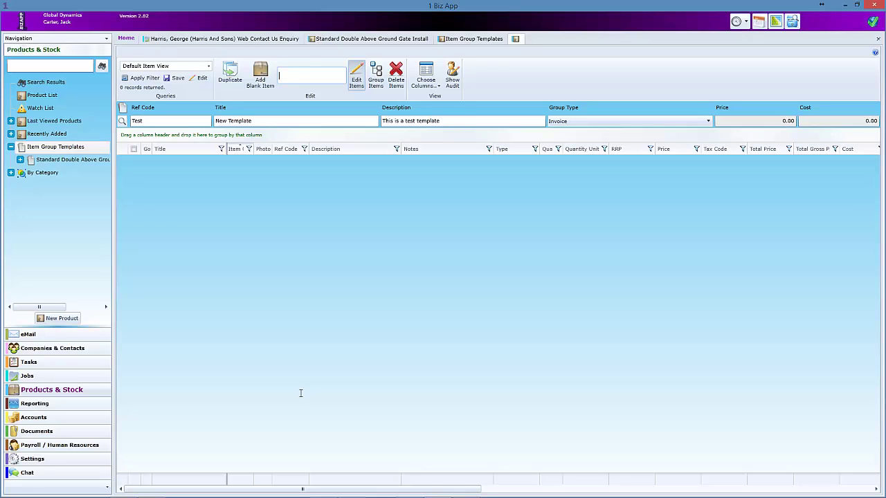
Add the Iron Gates product and a further product matching "a" to New Template.
text(gat)
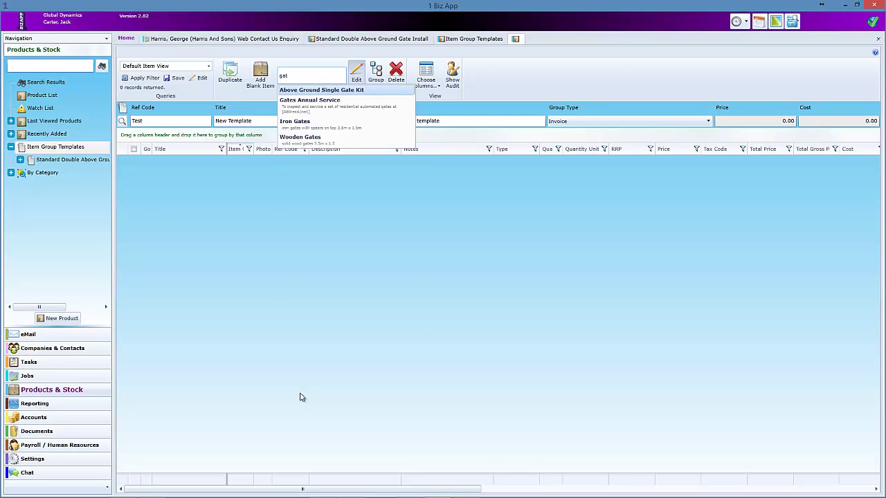
key(Down)
key(Down)
key(Return)
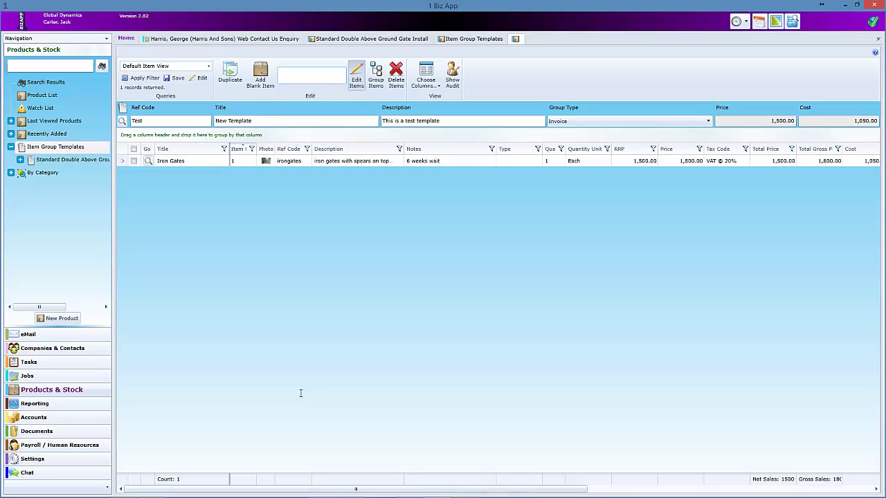
text(a)
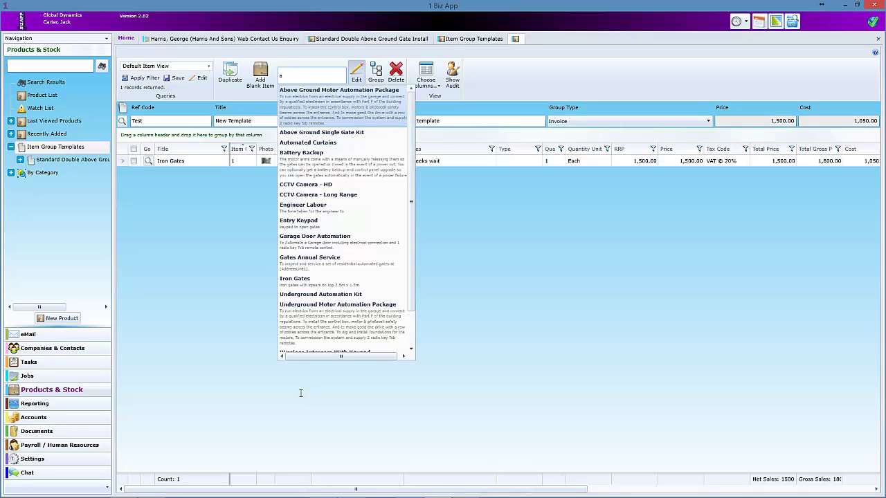
key(Return)
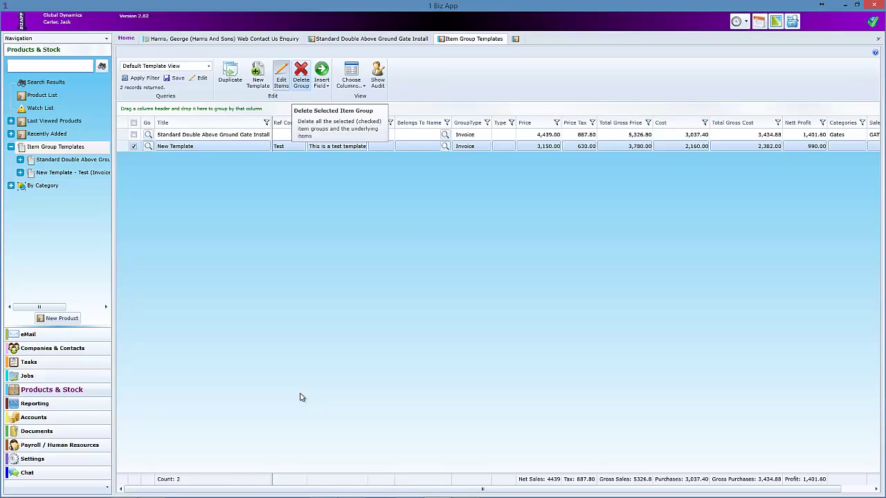
Delete the New Template item group template together with its items.
key(Delete)
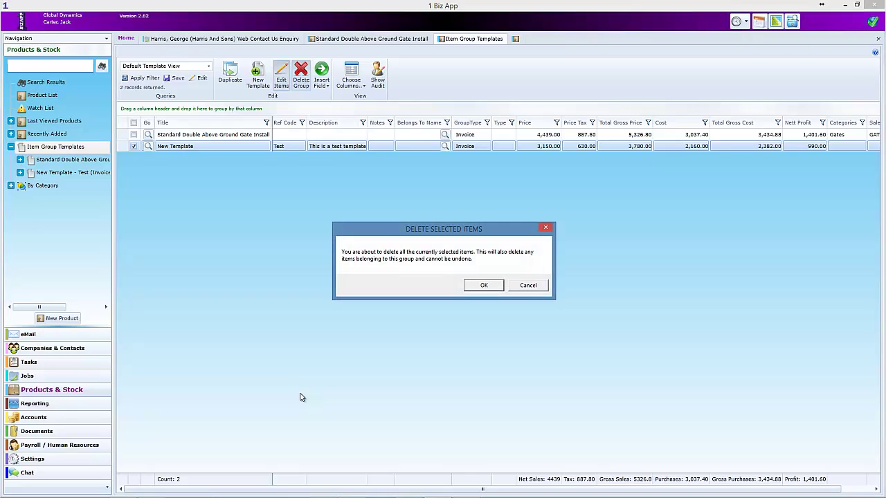
key(Return)
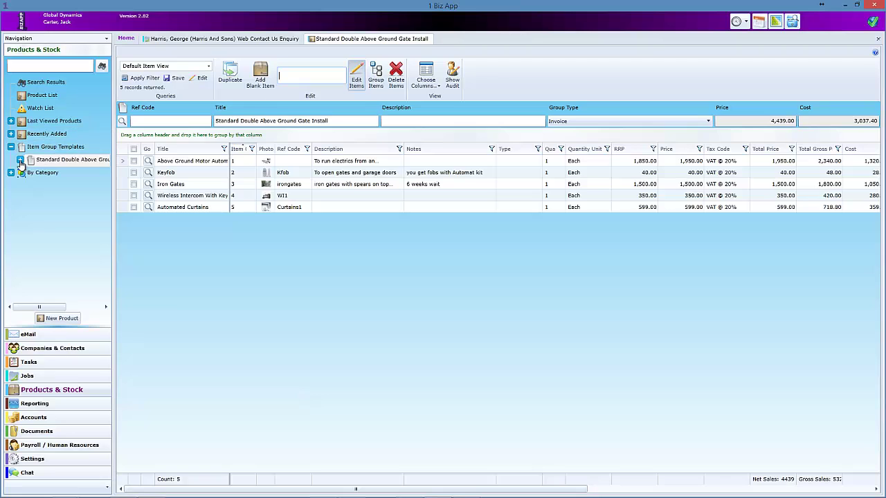
Examine the items nested under Above Ground Motor Automation Package in the Standard Double Above Ground Gate Install template, and return to the template.
click(20, 160)
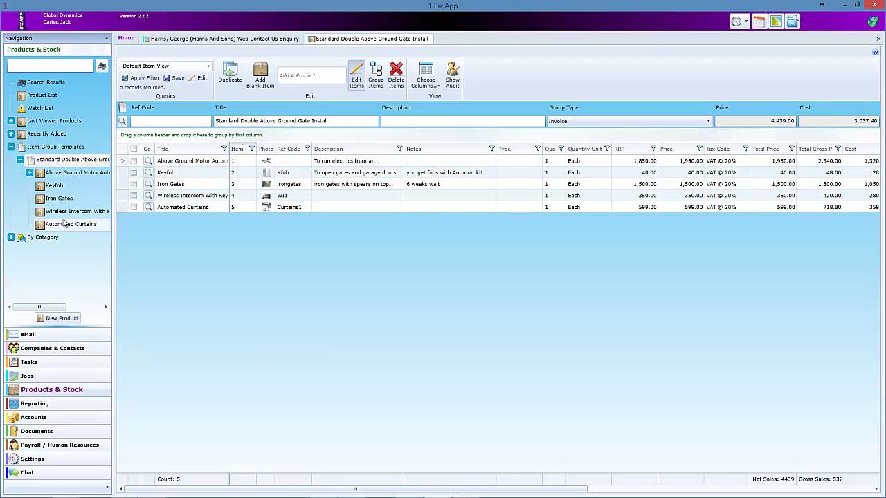
click(28, 174)
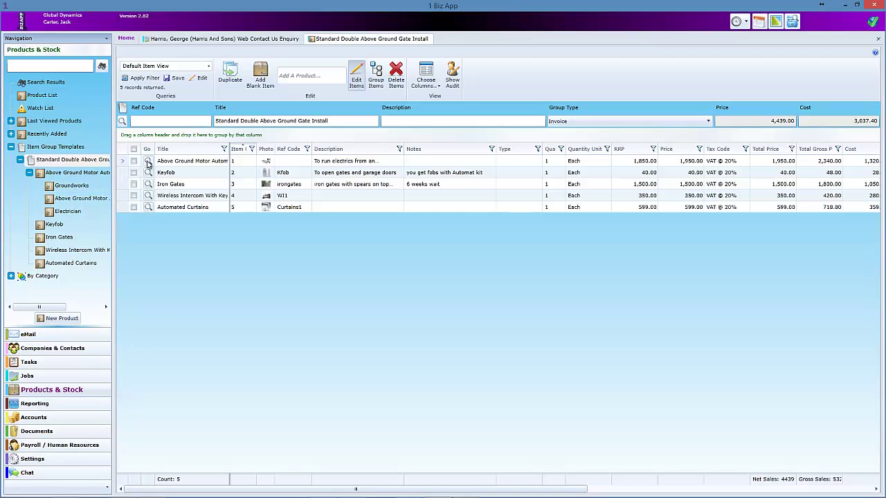
click(148, 161)
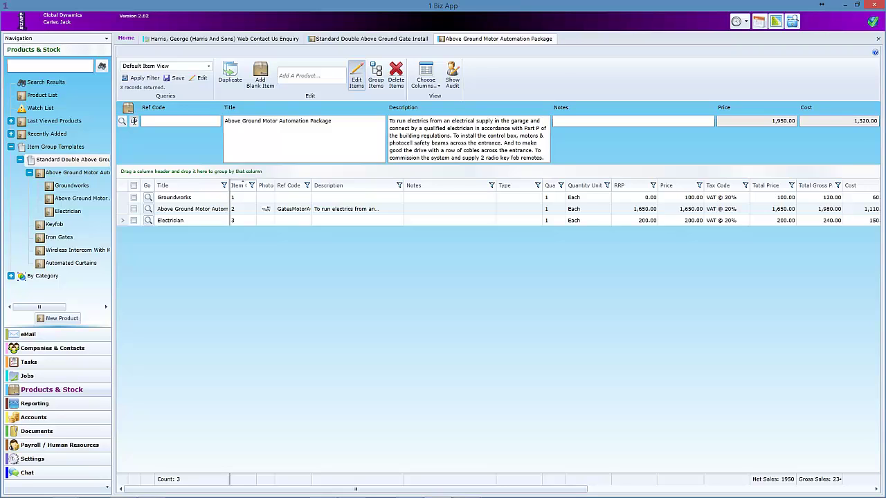
click(135, 121)
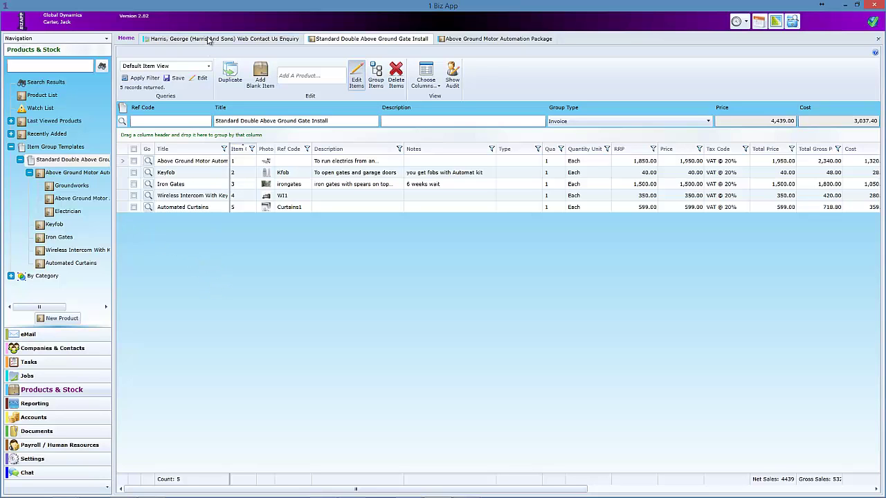
In the Web Contact Us Enquiry job, create an item group from the Standard Double Above Ground Gate Install template and open it.
click(208, 39)
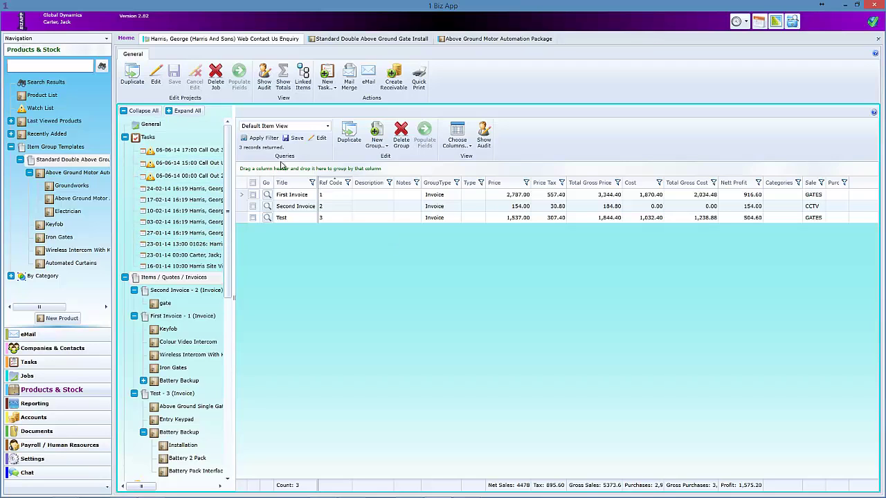
click(378, 141)
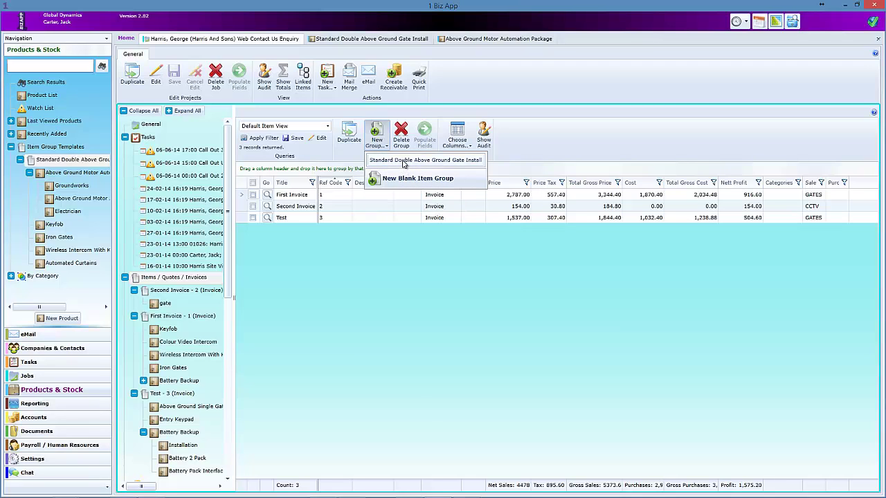
click(404, 161)
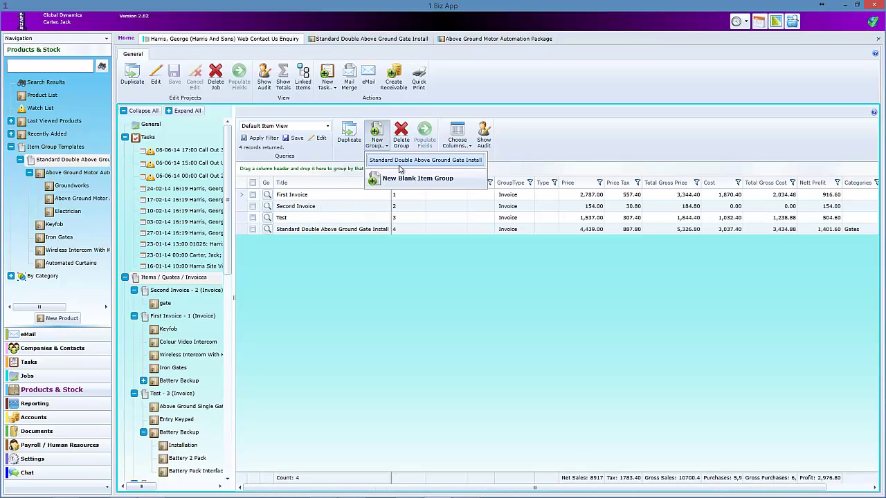
click(267, 231)
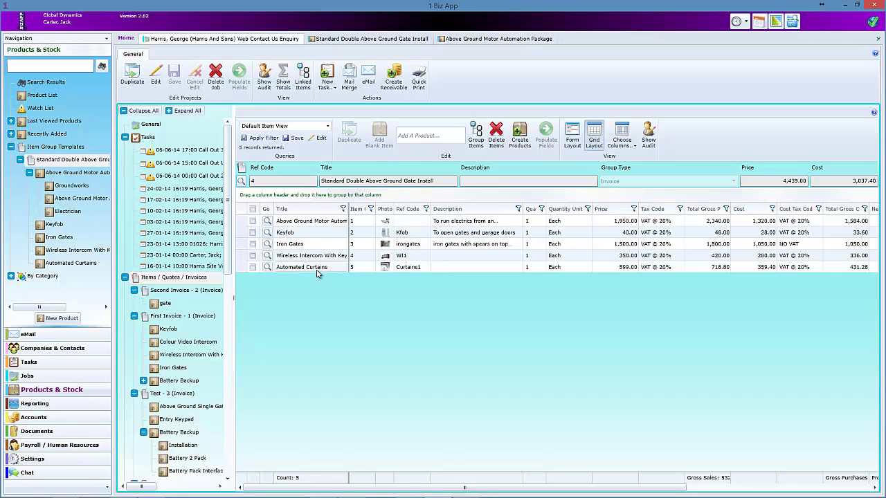
Delete the Automated Curtains item from the job's Standard Double Above Ground Gate Install group.
click(253, 269)
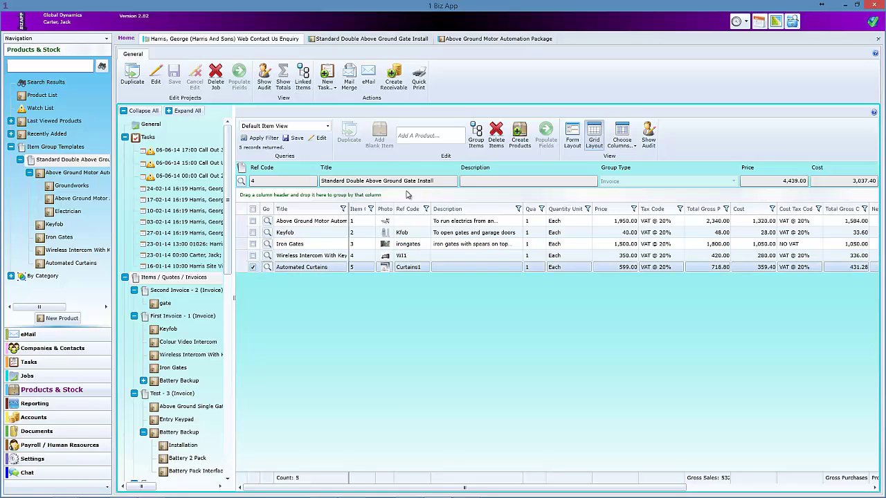
click(497, 135)
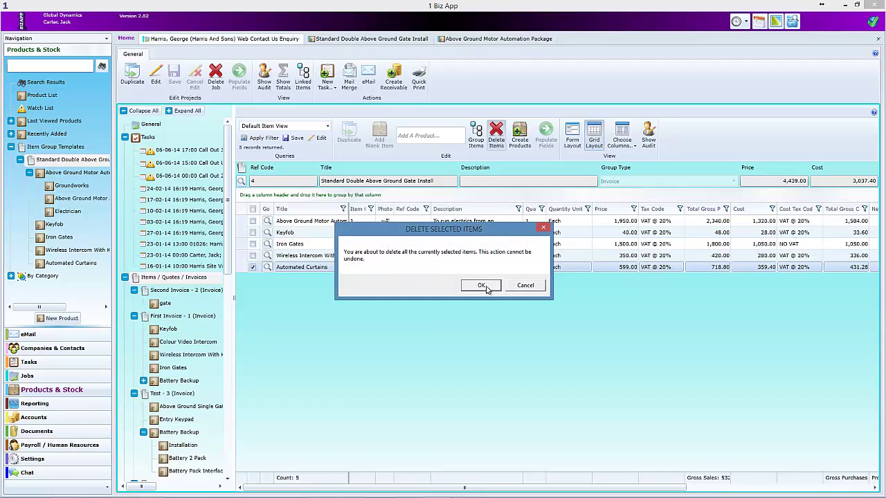
click(481, 286)
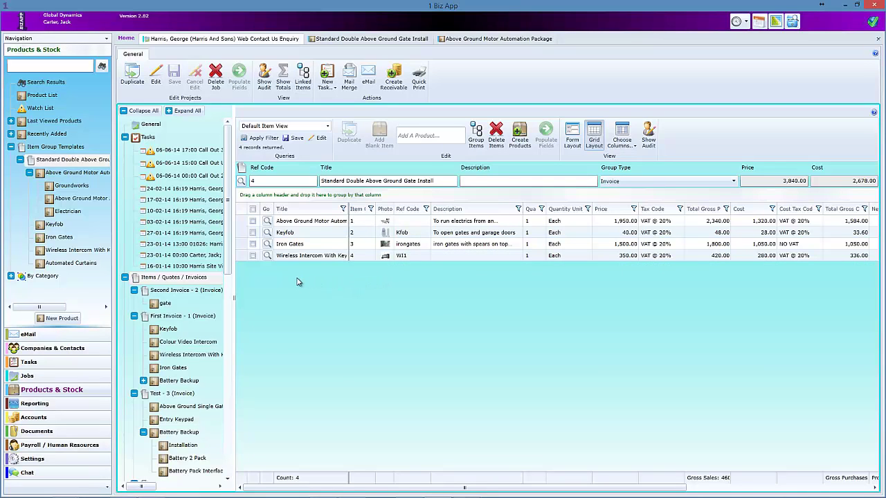
Search for "cu" and add the Automated Curtains product back to the item group.
click(410, 135)
text(cu)
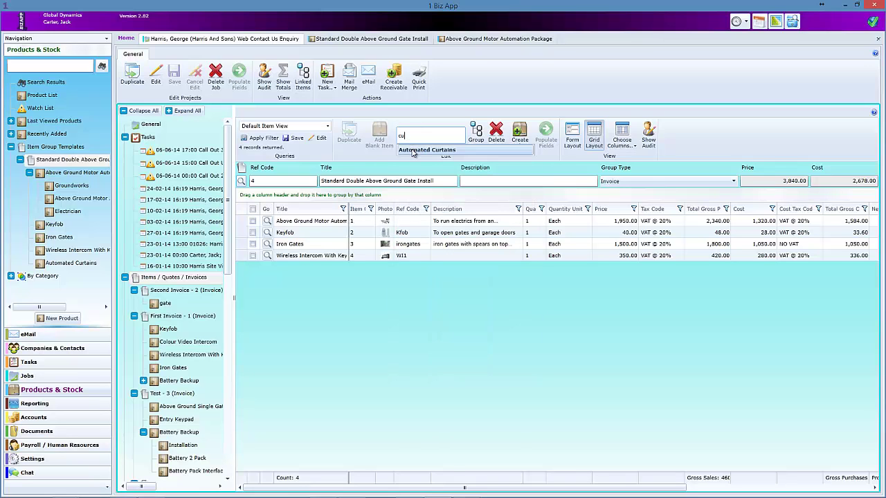
click(412, 151)
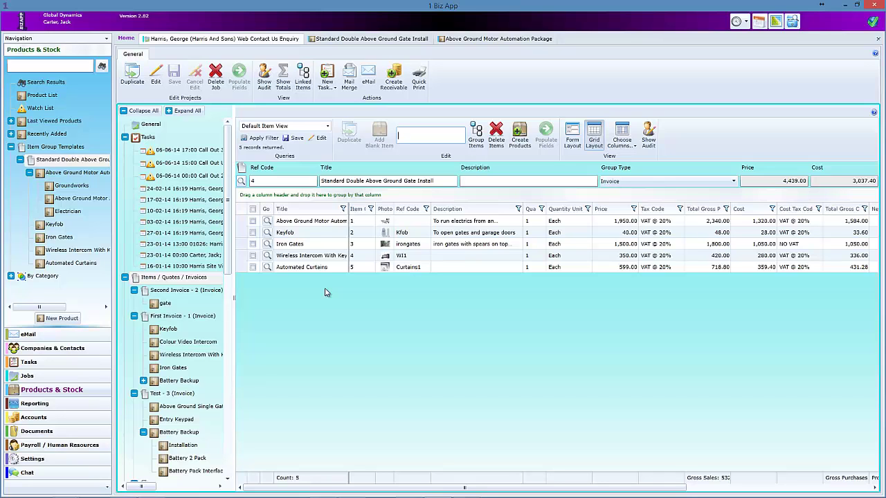
Collapse the Second Invoice, First Invoice and Test groups in the job tree and show the group's items in Form Layout.
click(134, 290)
click(134, 303)
click(134, 315)
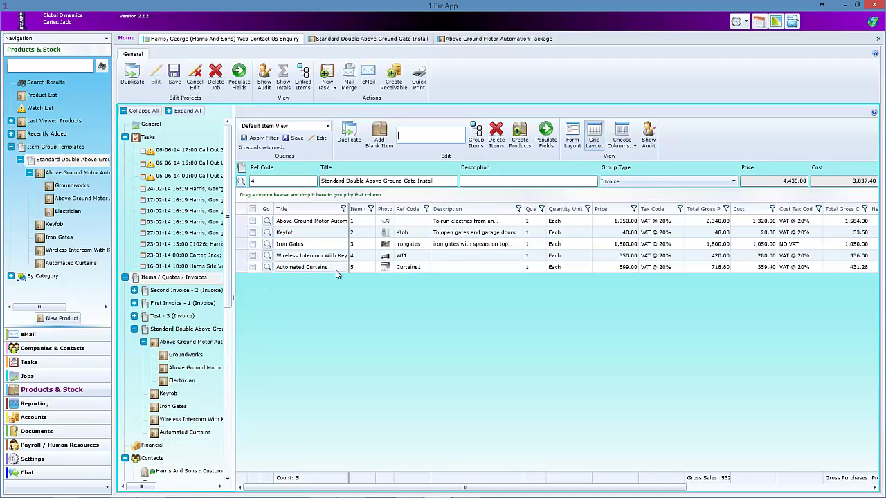
click(572, 136)
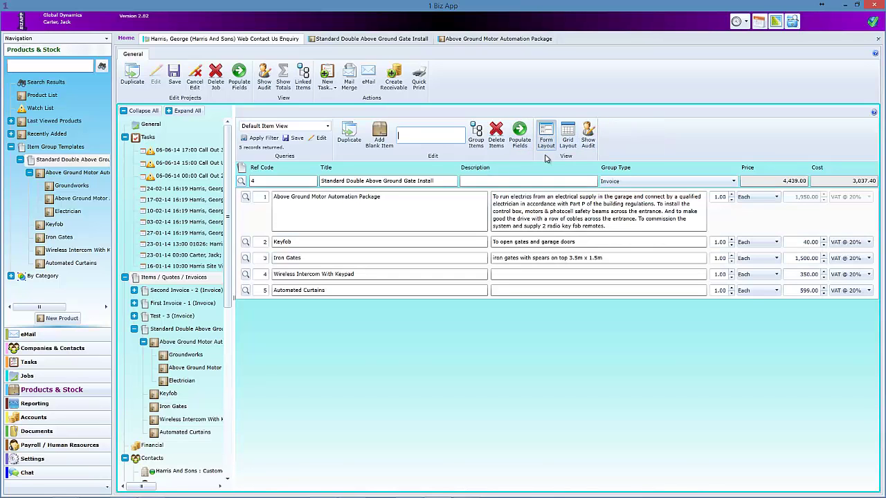
Try raising the Automated Curtains quantity to 4 and return it to 1.
click(382, 292)
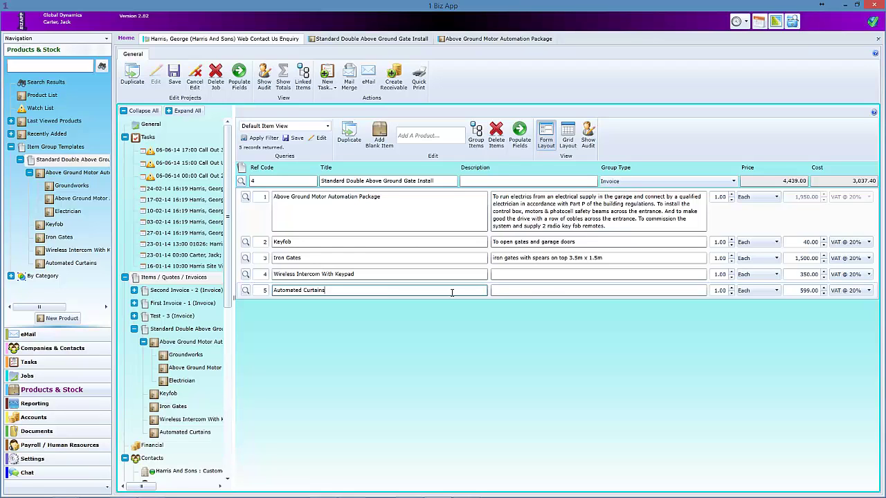
click(732, 289)
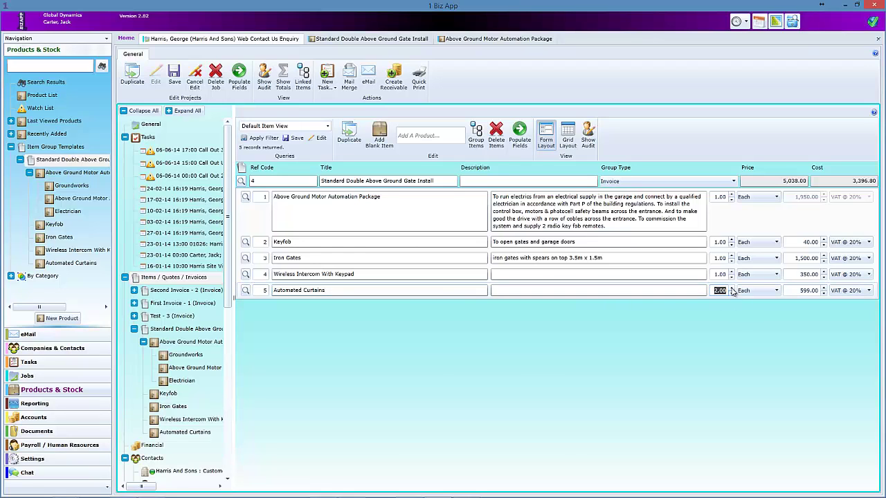
click(731, 288)
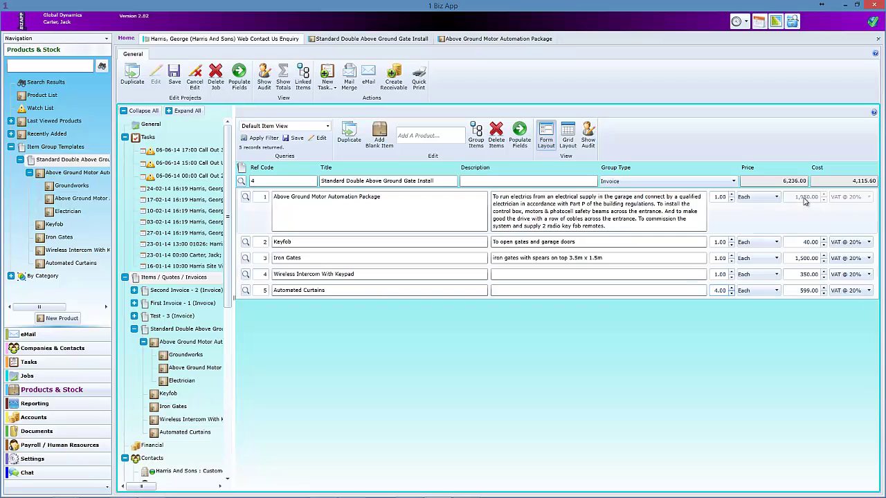
click(731, 289)
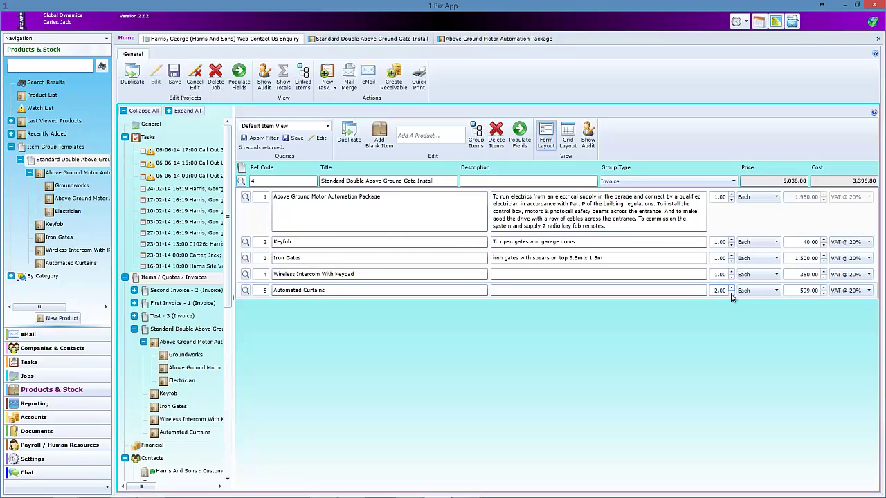
click(731, 294)
View the quantity unit options available for the Automated Curtains item.
click(777, 290)
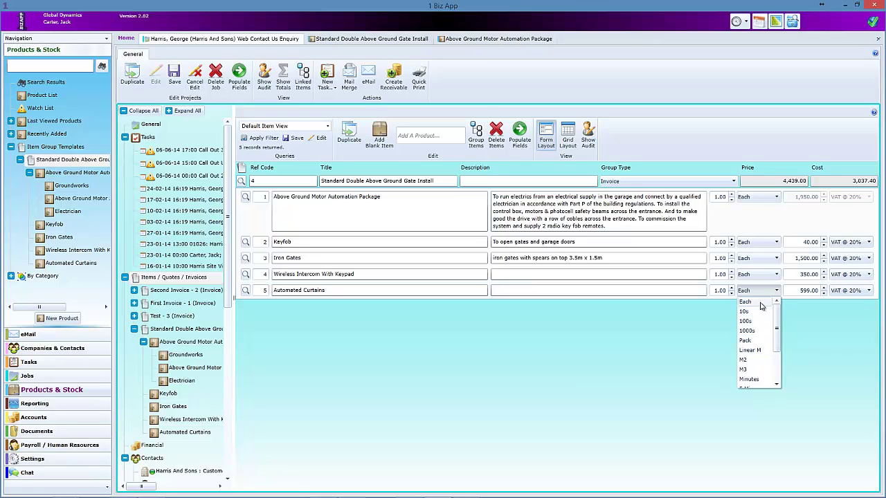
scroll(760, 306, down, 1)
key(Escape)
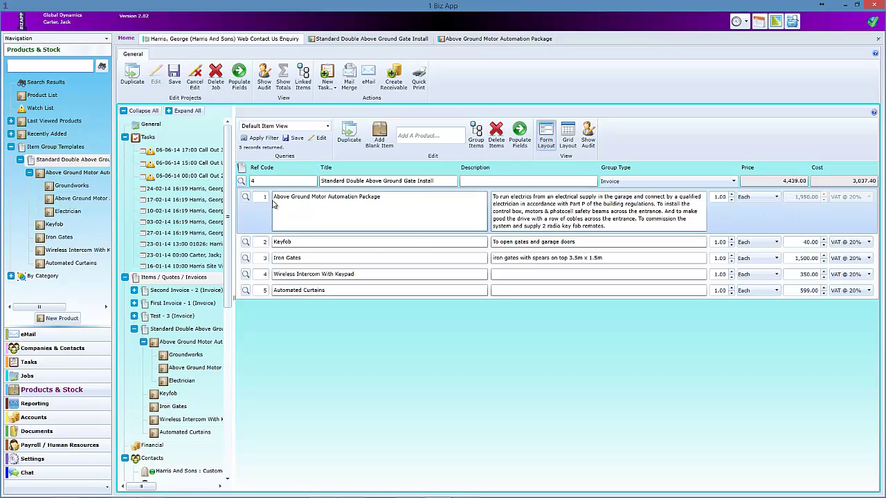
Open the Above Ground Motor Automation Package, try NO VAT on its Groundworks item, and restore VAT @ 20%.
click(246, 198)
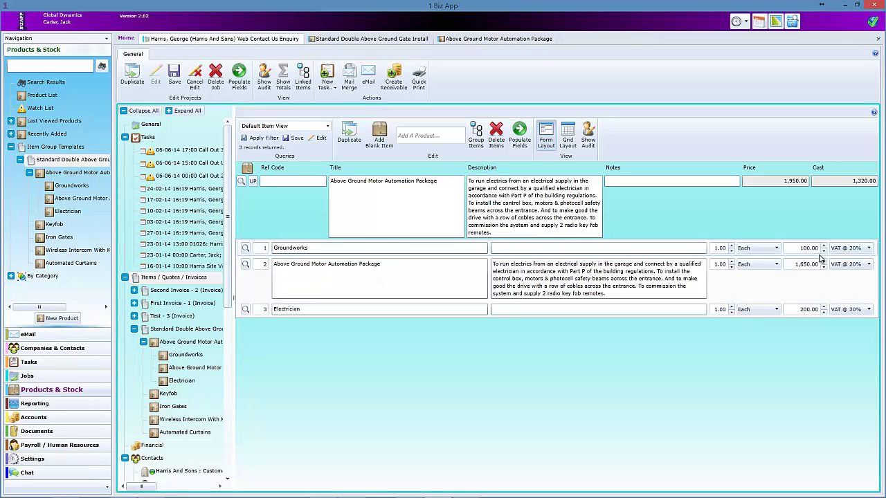
click(868, 248)
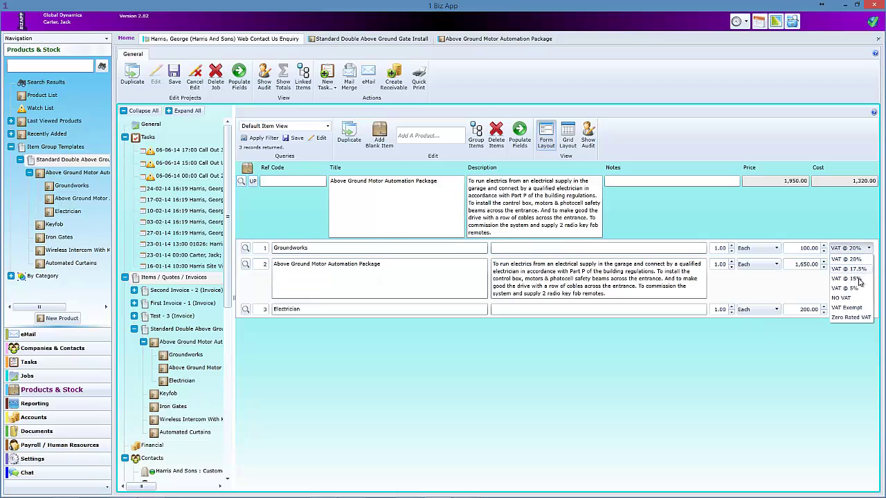
click(855, 298)
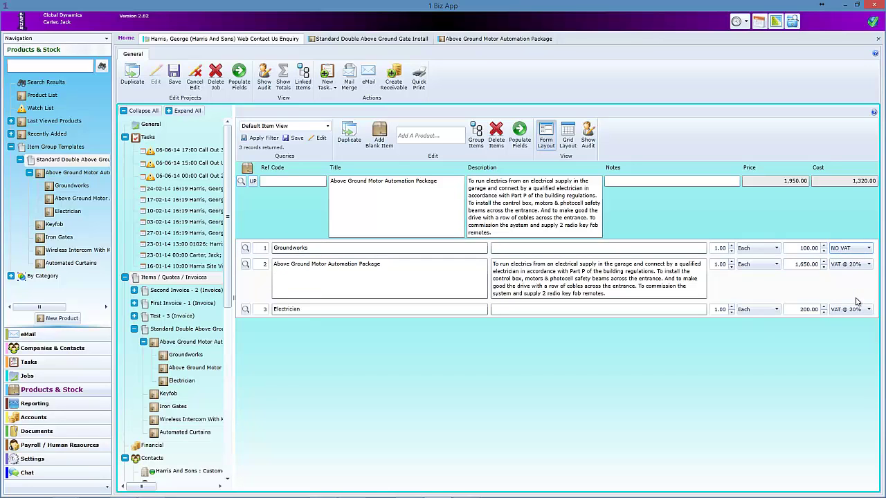
click(870, 249)
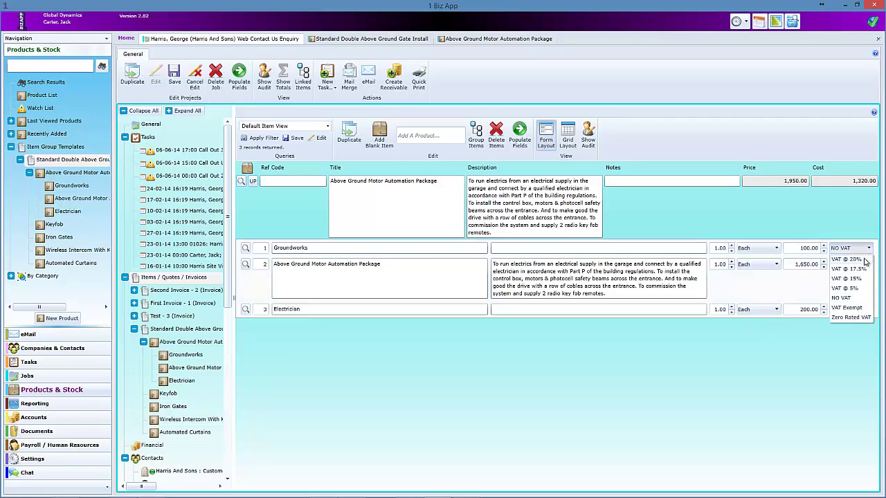
click(862, 258)
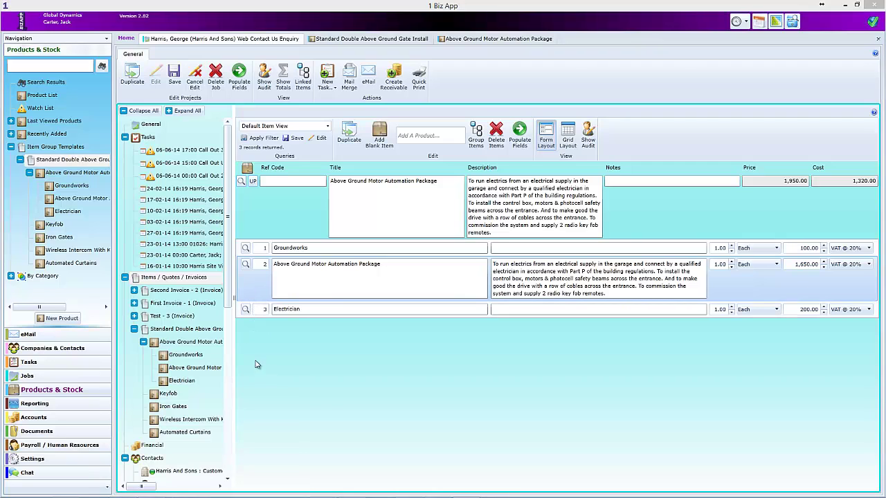
Add a blank item to the Standard Double group with title "Groundwork", description "Groundwork needed for installation" and price 250.
click(182, 330)
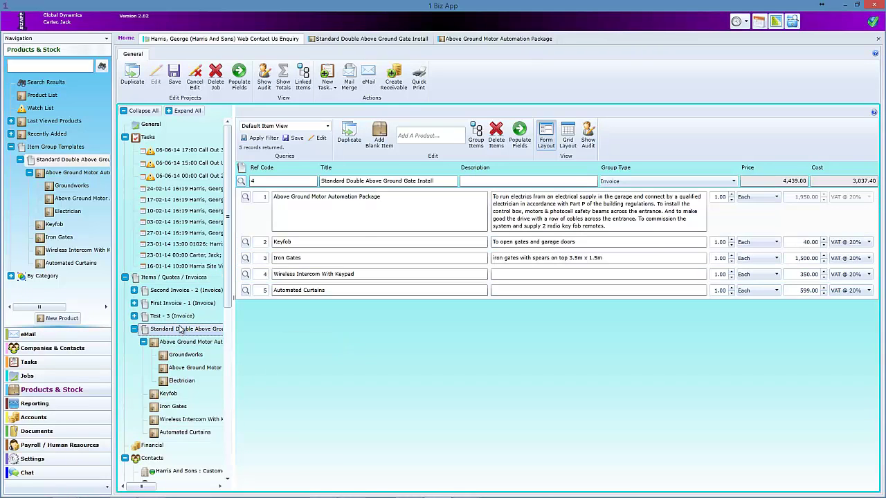
click(380, 136)
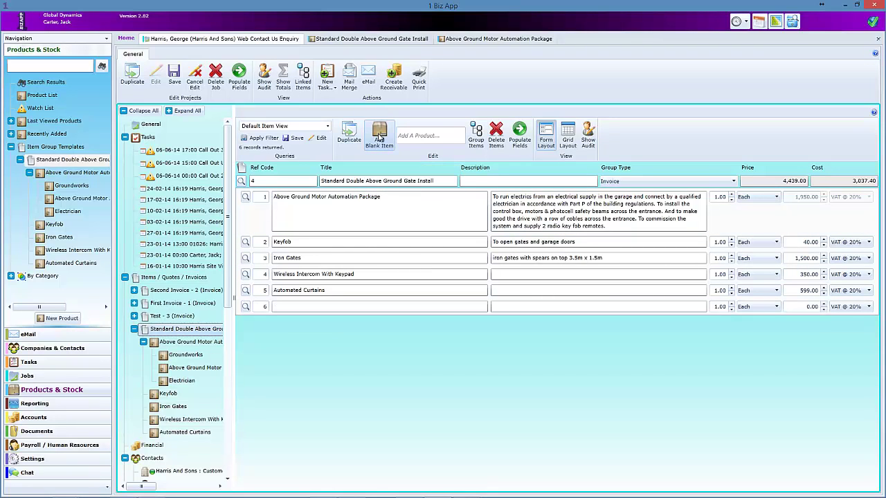
click(303, 307)
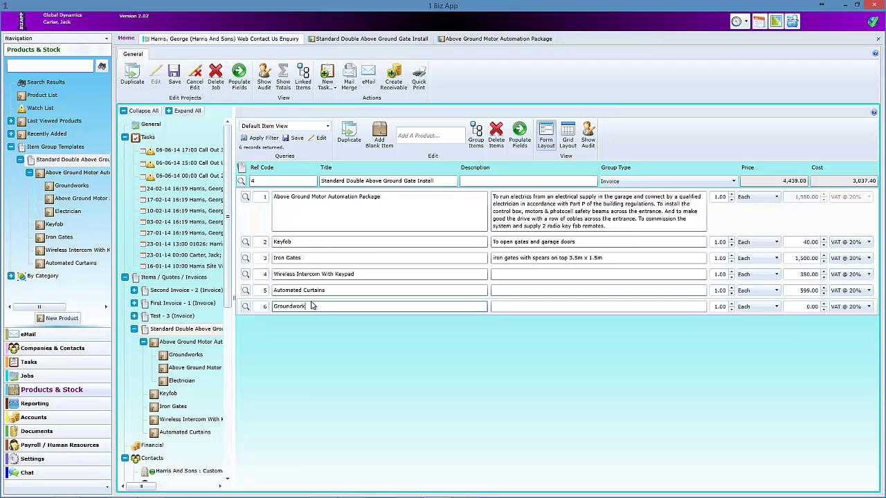
click(519, 308)
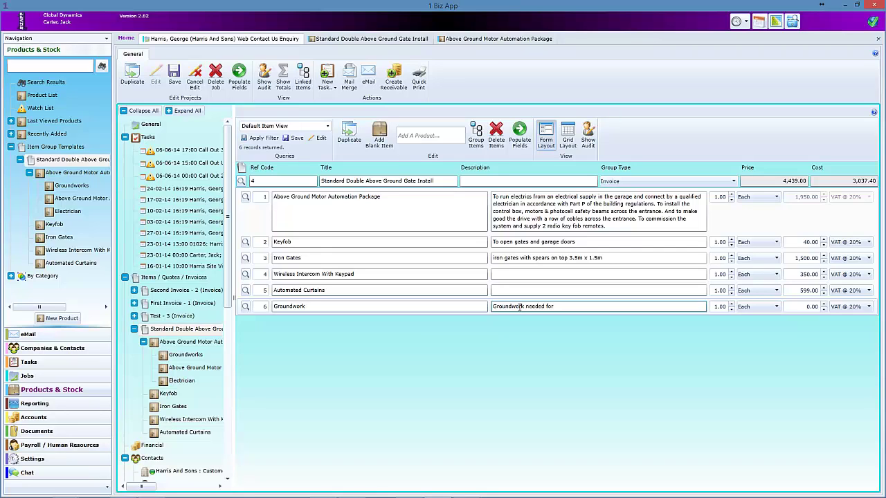
text(llation)
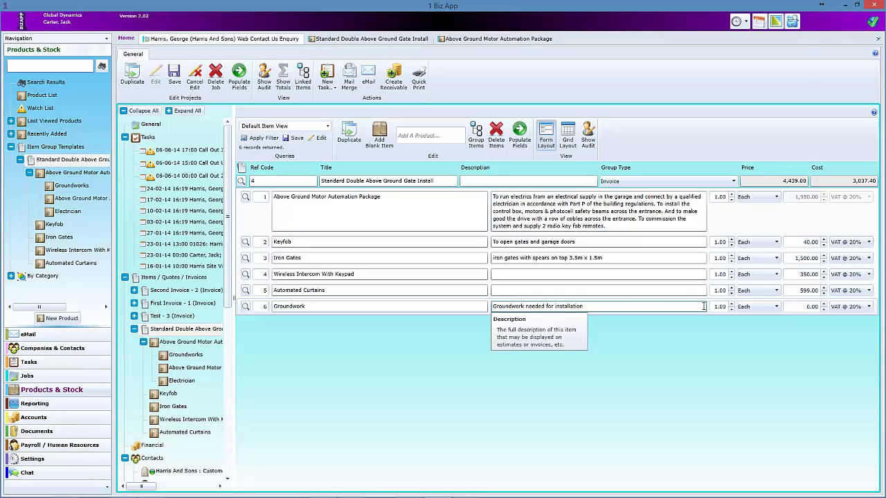
click(810, 306)
text(2)
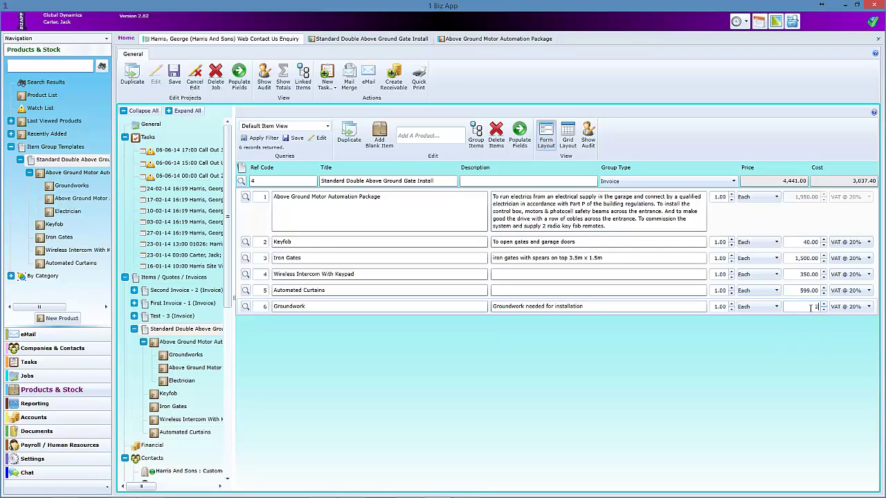
text(50)
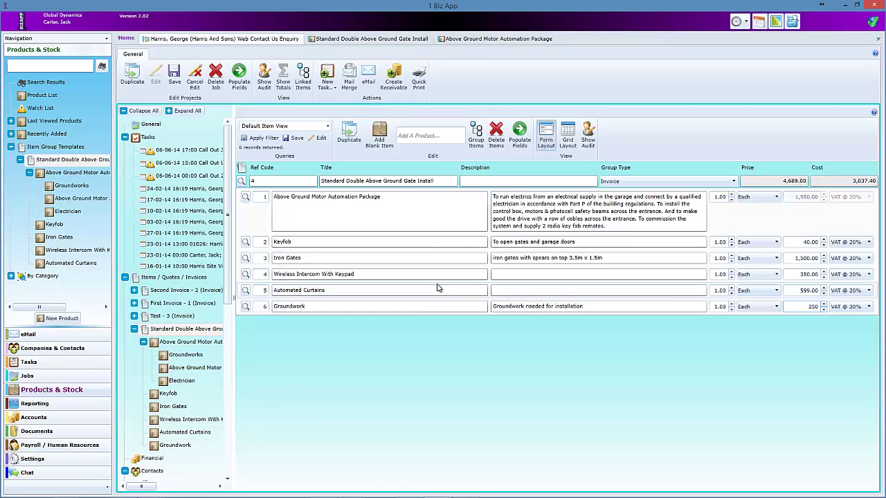
Show the group's items in the grid layout and give the Groundwork item the reference code GWork.
click(567, 135)
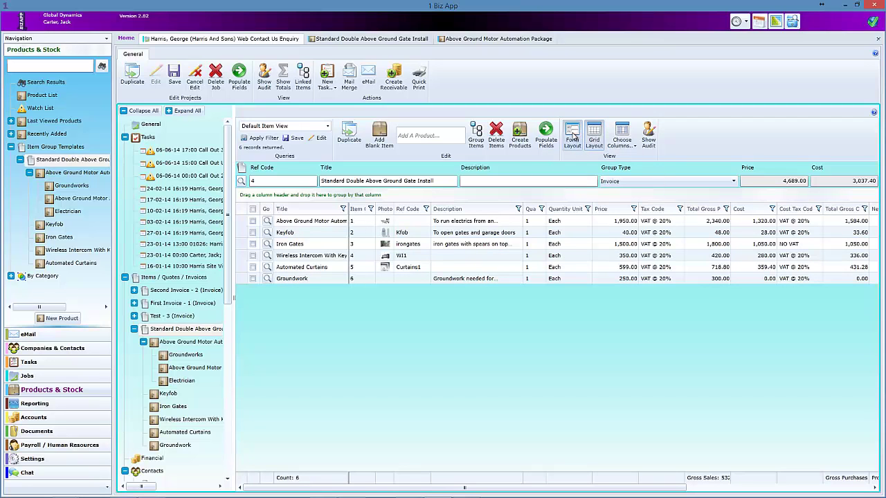
click(573, 136)
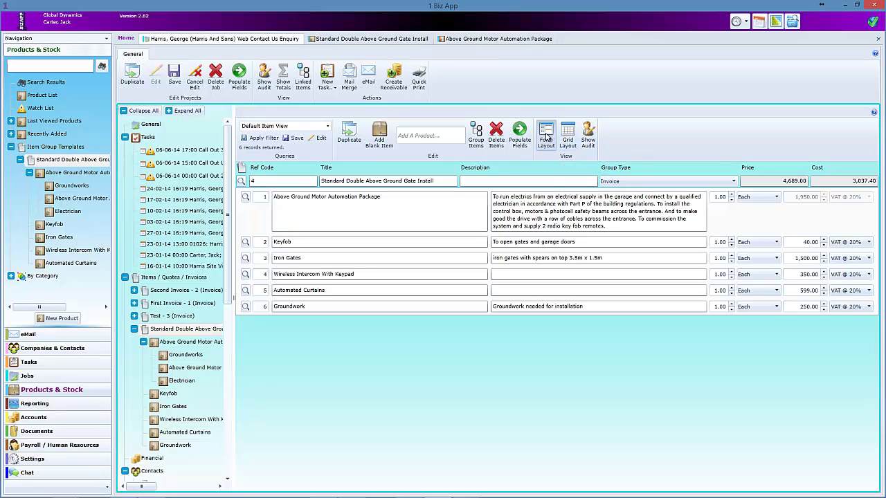
click(569, 136)
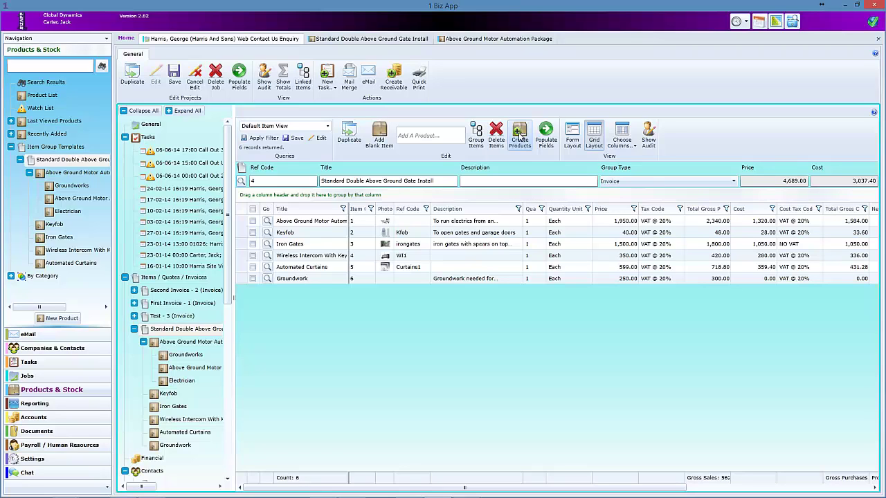
click(411, 278)
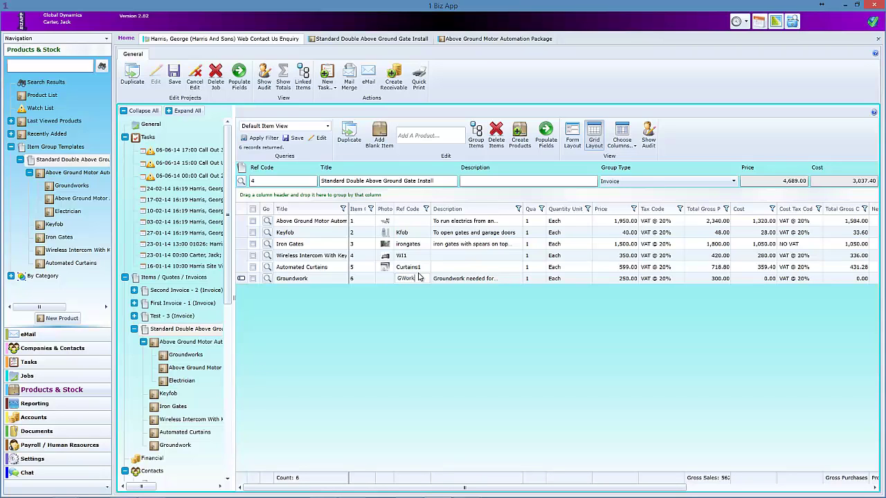
Create a new product from the Groundwork item in the group.
click(253, 278)
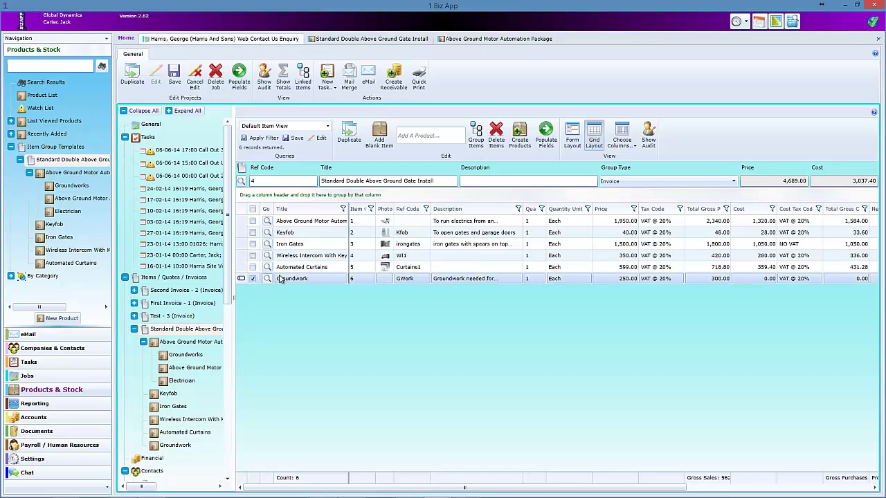
click(519, 135)
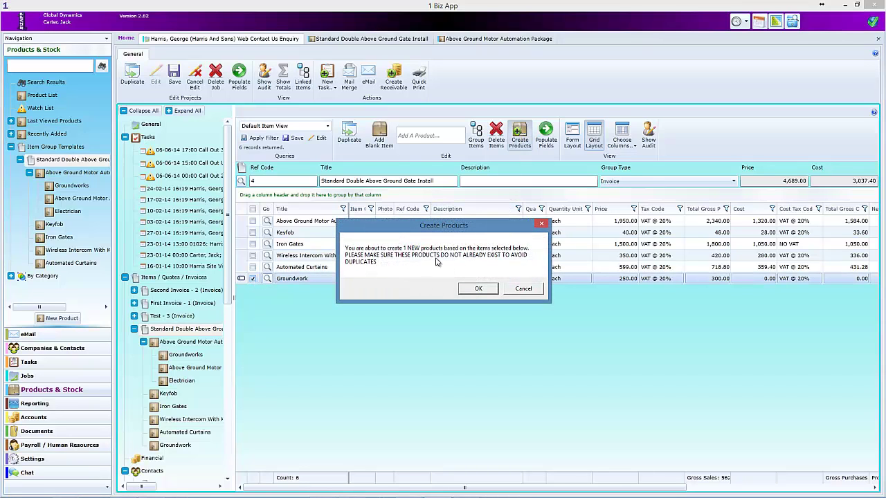
click(480, 289)
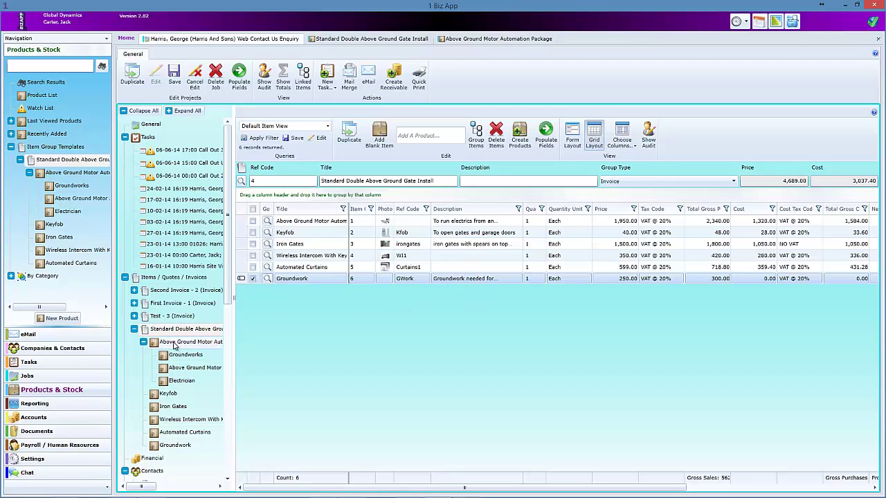
Edit the Groundwork product from the product list, set its quantity units to Days and save it.
click(46, 391)
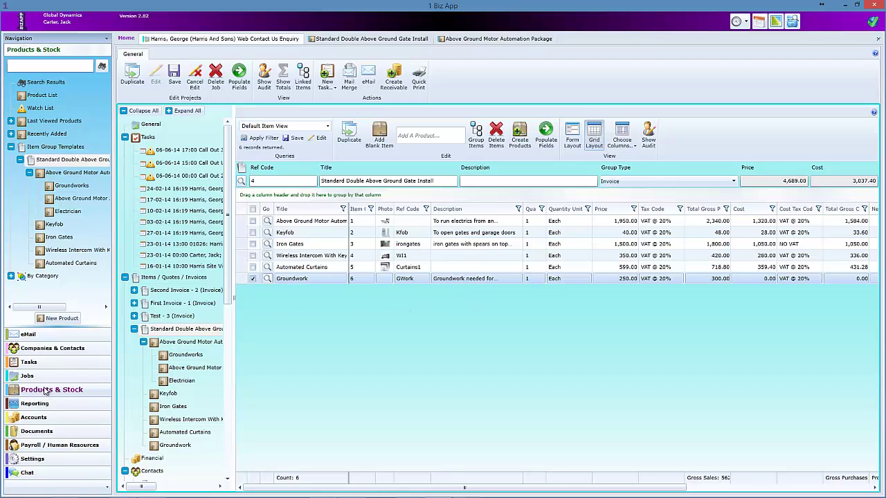
click(32, 97)
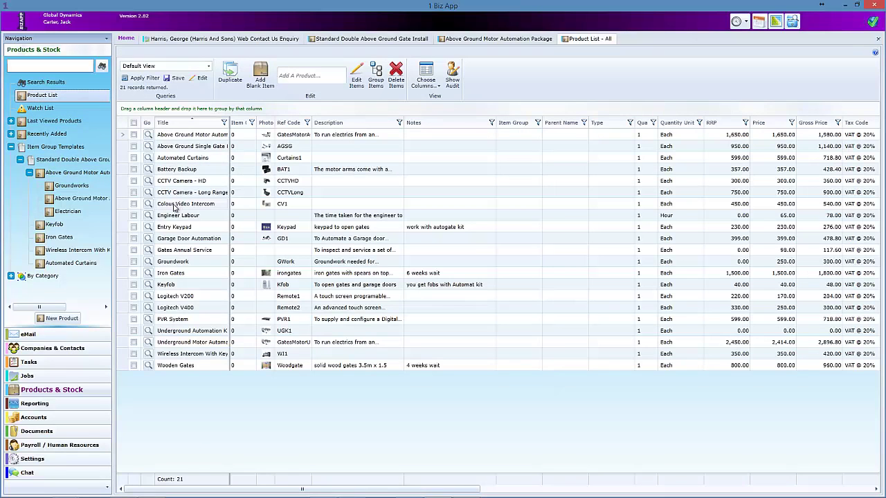
click(148, 263)
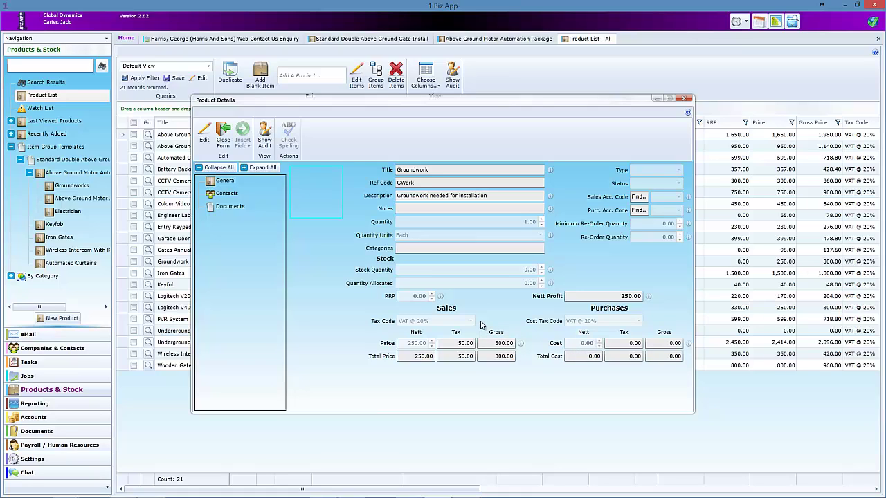
click(205, 135)
click(540, 236)
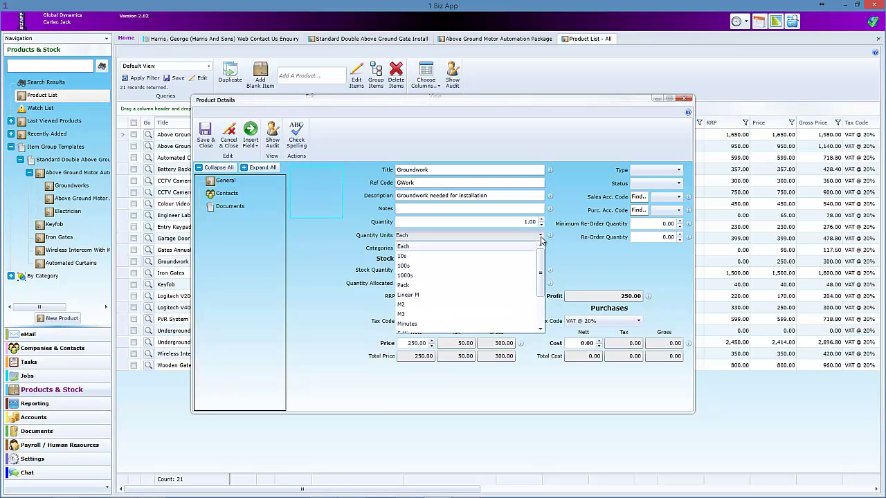
drag(541, 270, 539, 300)
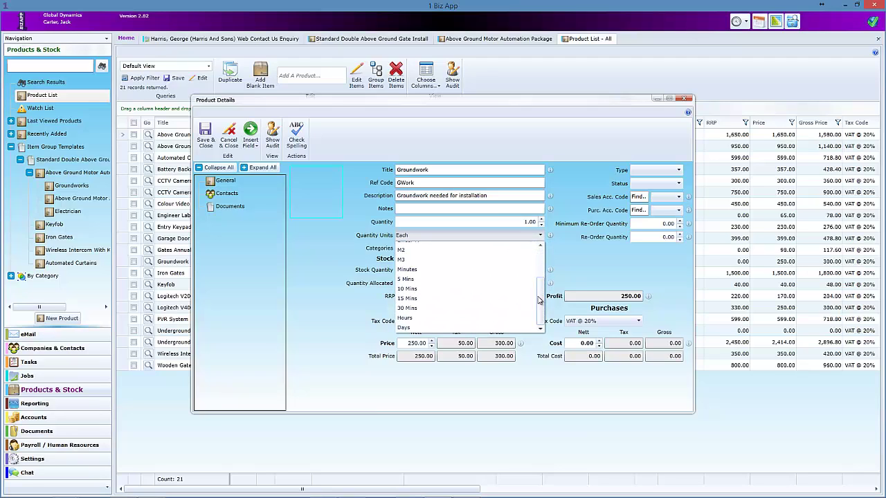
click(506, 328)
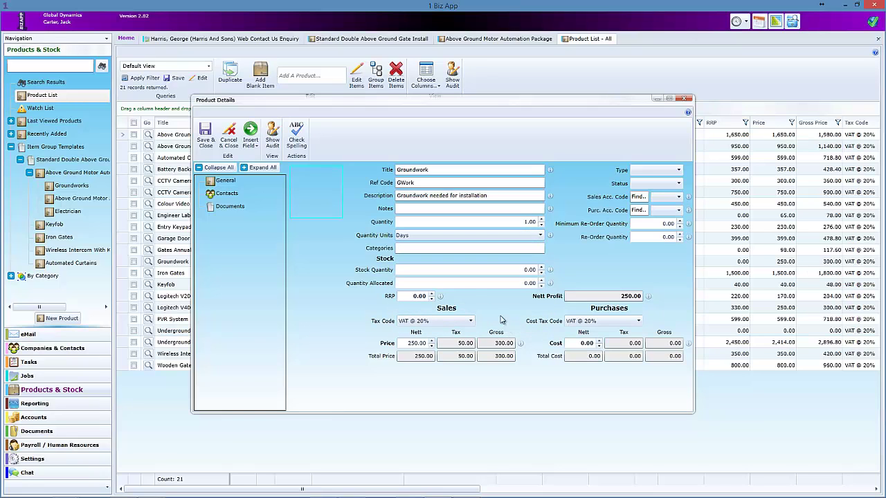
click(204, 135)
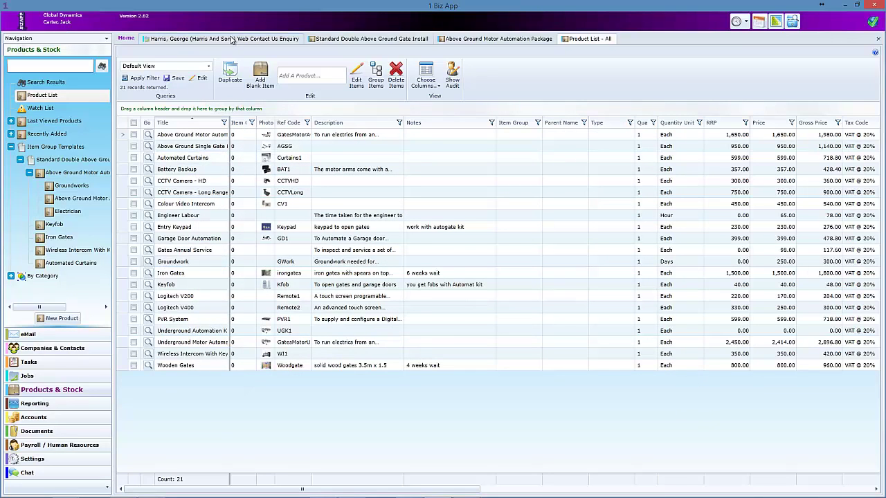
Return to the Web Contact Us Enquiry job and view the details of its Groundwork item.
click(232, 39)
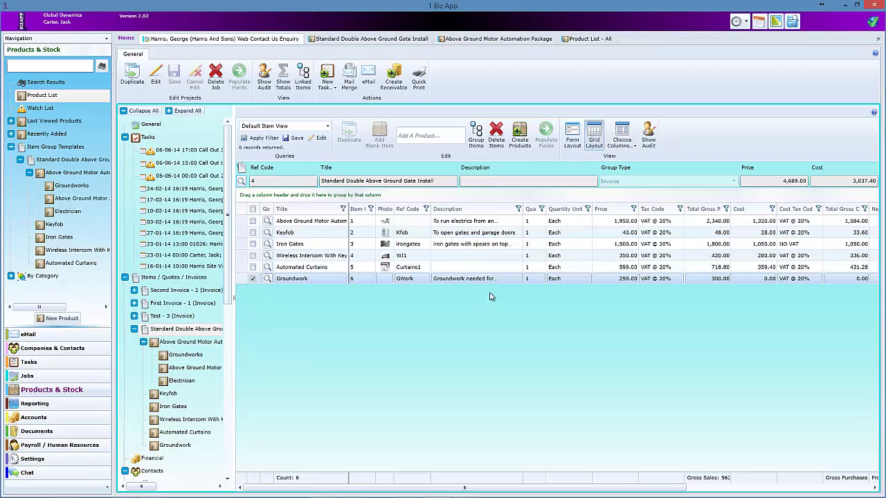
click(267, 279)
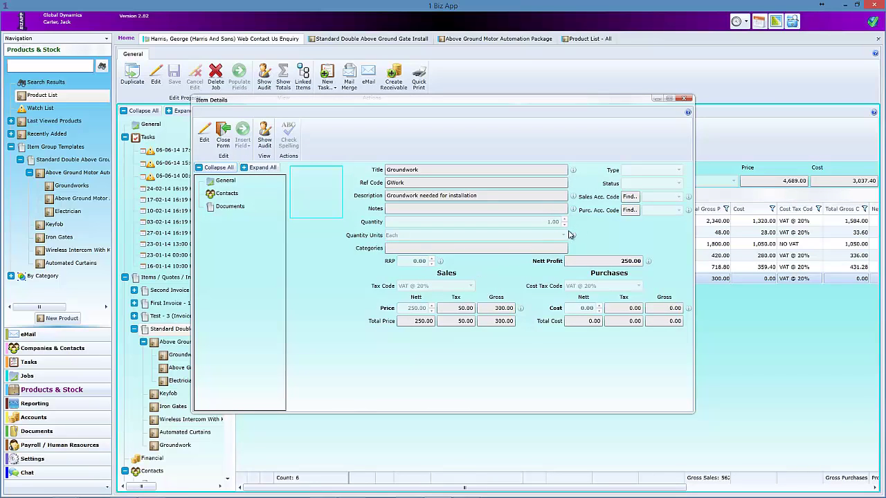
click(684, 99)
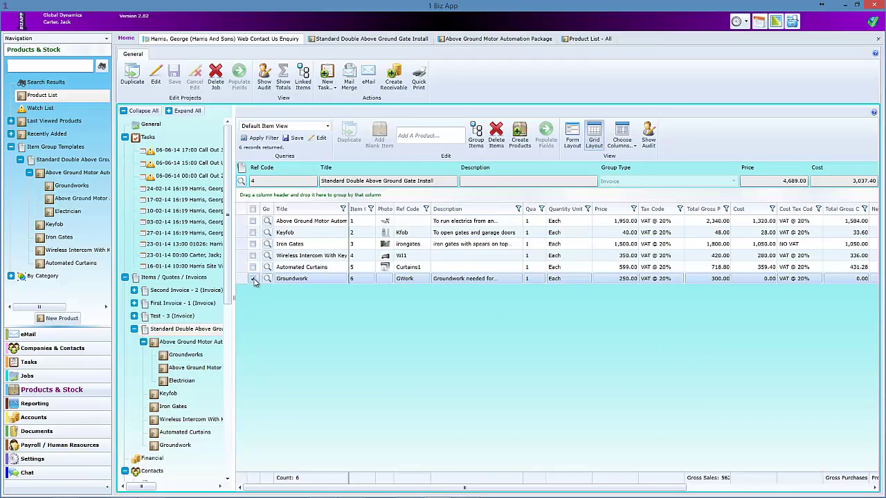
Delete the Groundwork item from the Standard Double group and add the saved Groundwork product in its place.
click(495, 135)
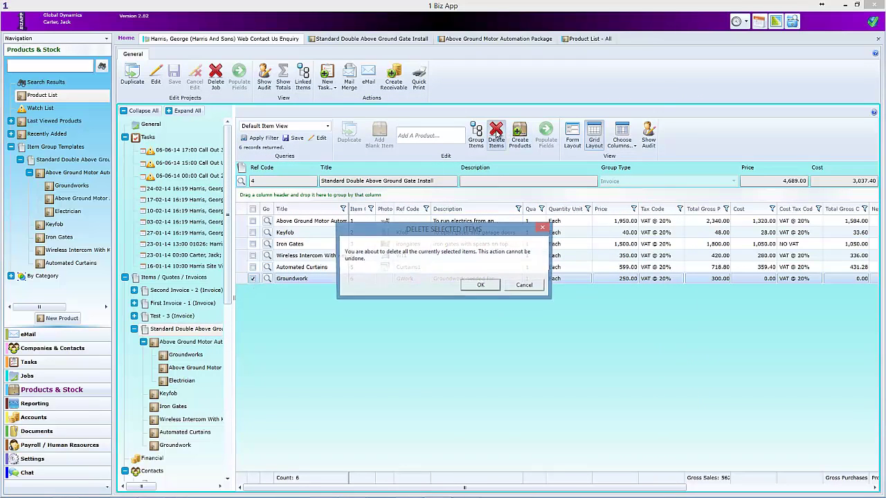
click(480, 287)
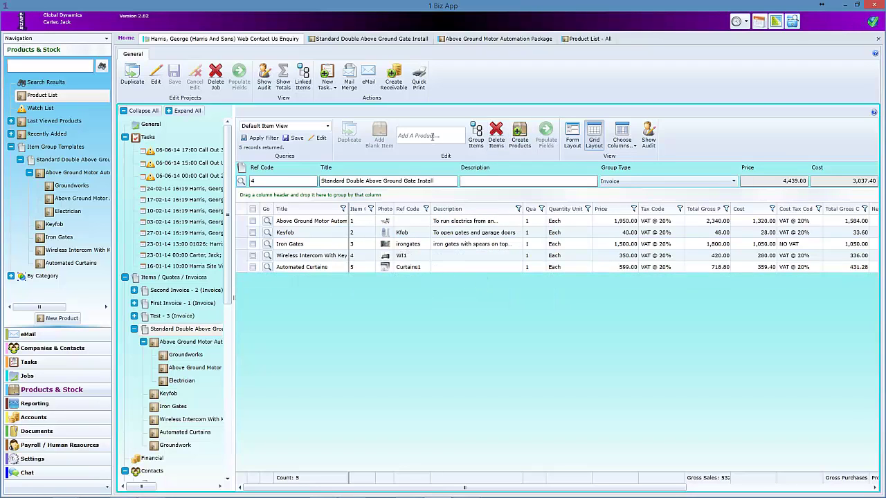
click(432, 136)
text(gr)
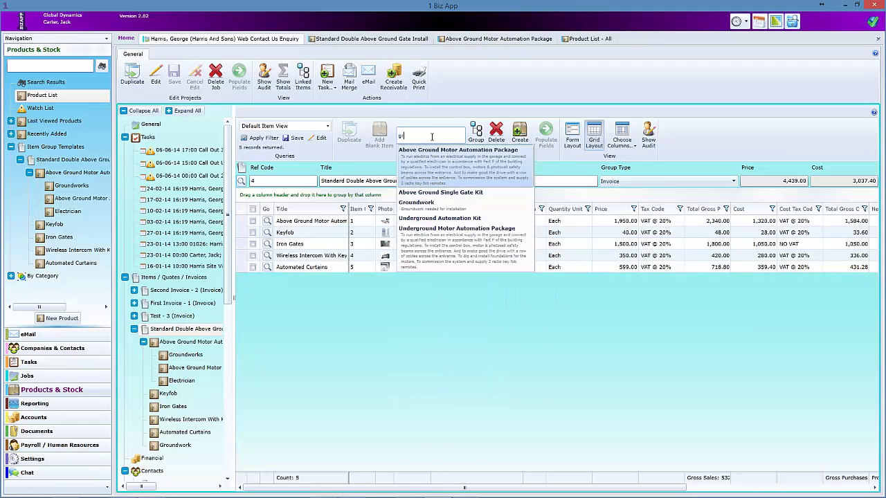
click(428, 205)
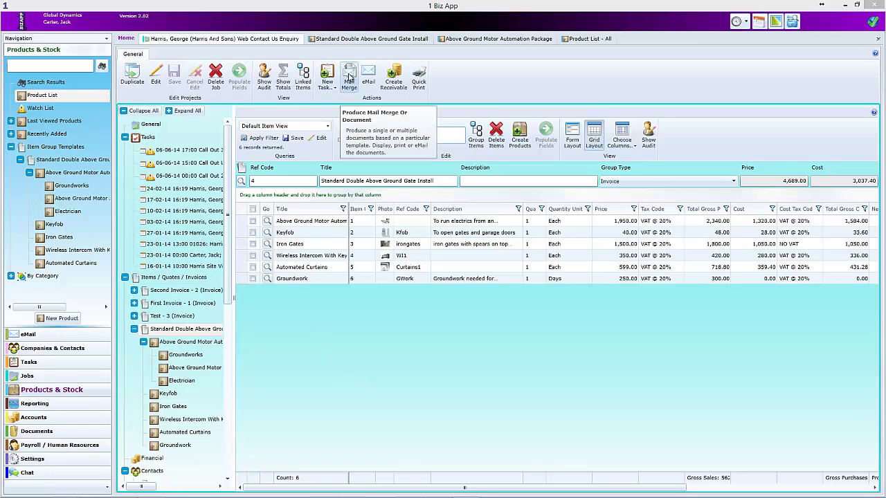
Create an on-screen document for the Harris And Sons contact from the Quotation template.
click(349, 78)
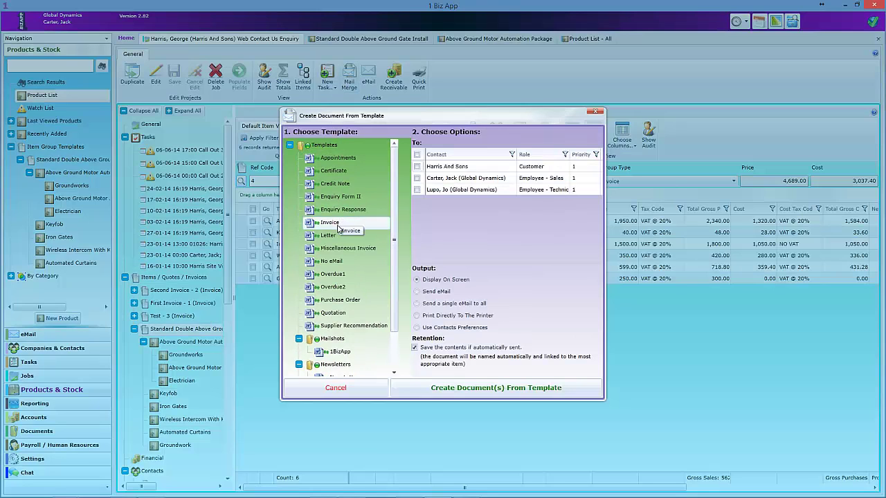
click(336, 313)
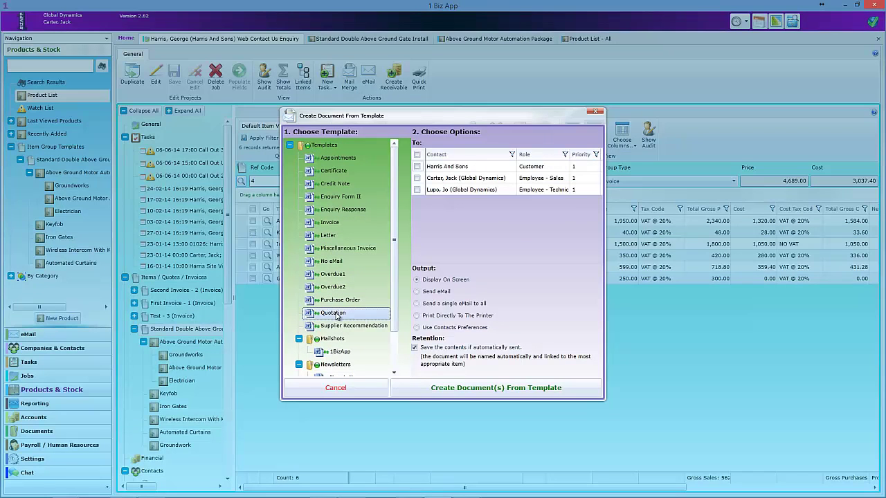
click(417, 167)
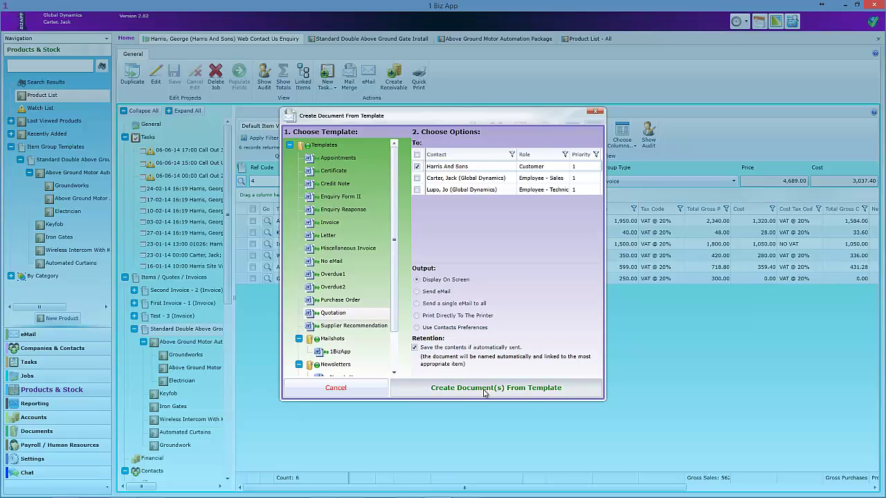
click(484, 389)
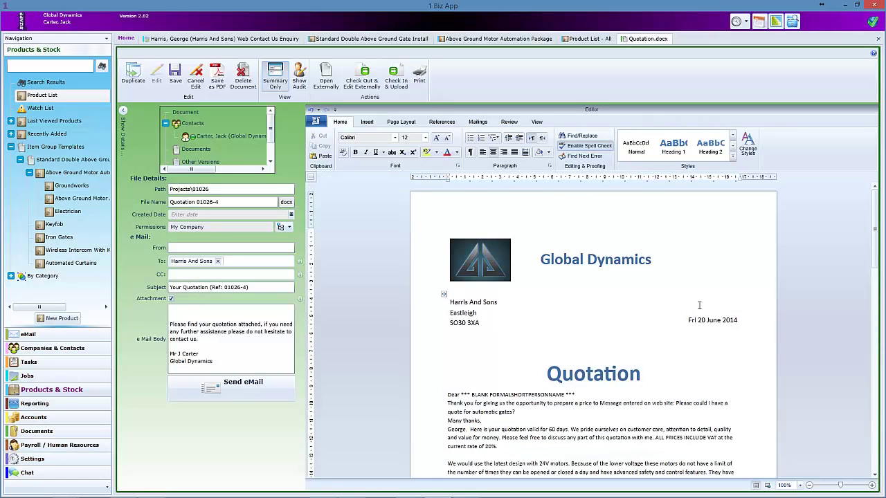
Review the item lines and totals in the quotation, including the Groundwork quantity, unit and price.
drag(875, 205, 875, 353)
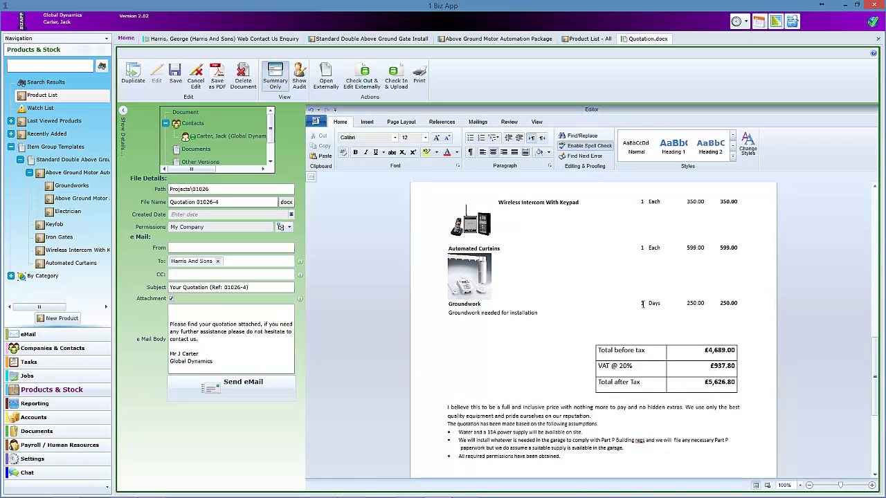
drag(657, 306, 732, 306)
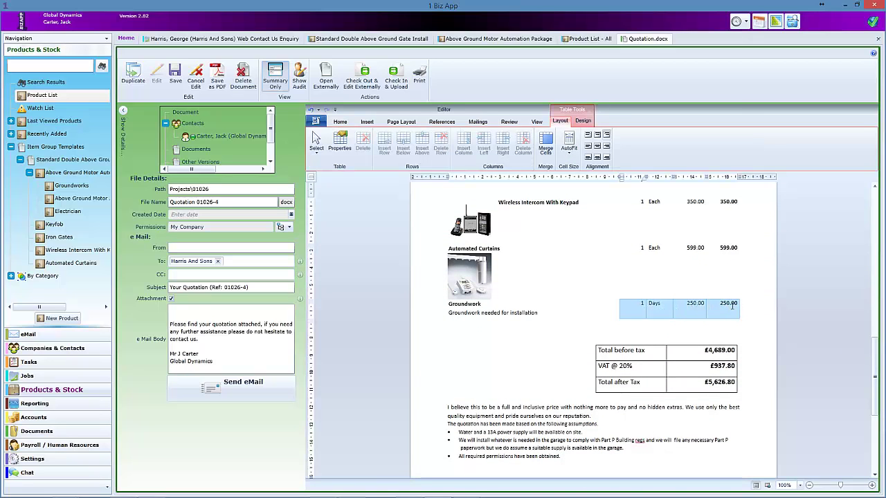
click(748, 305)
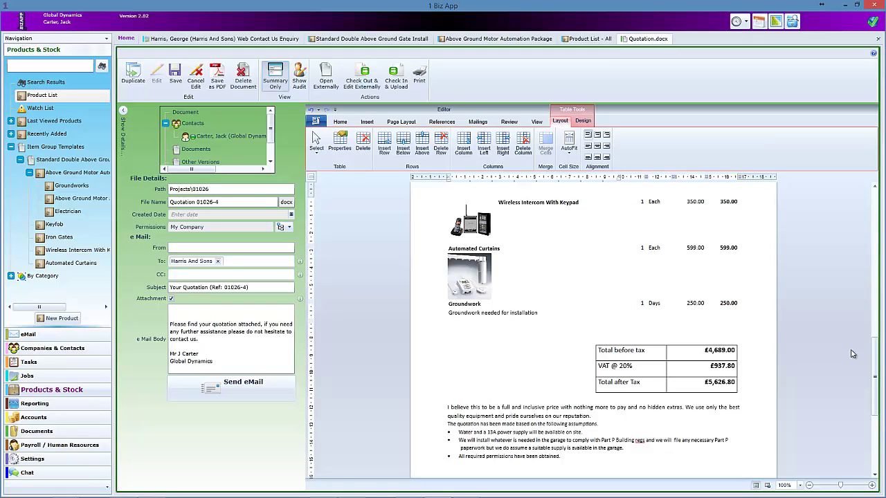
drag(876, 365, 795, 228)
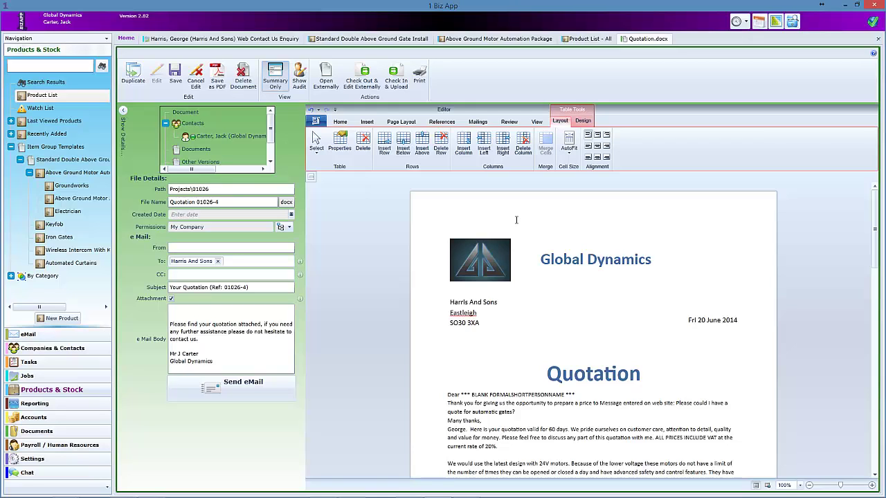
Send the quotation by e-mail to Harris And Sons, saving the e-mail details with the document.
click(339, 122)
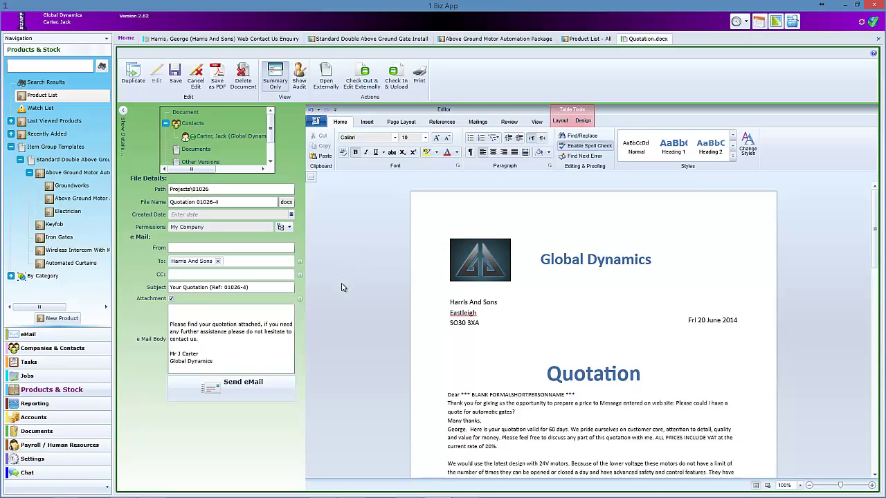
scroll(341, 287, down, 3)
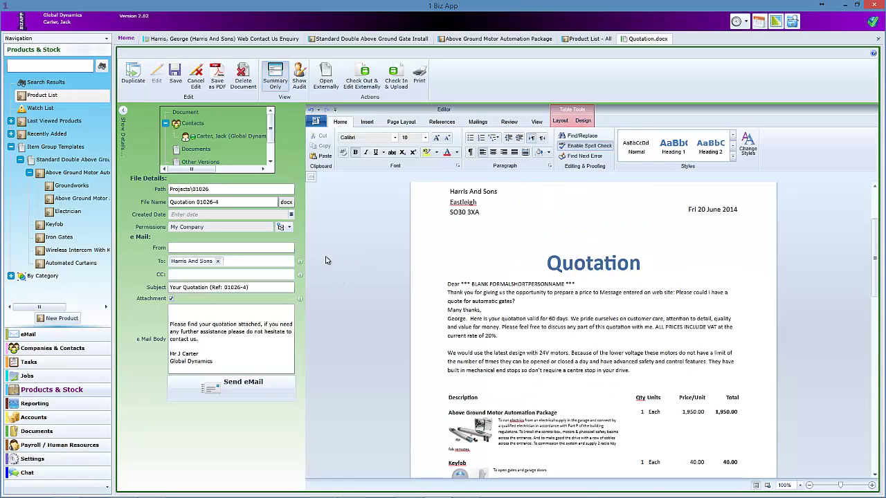
click(241, 391)
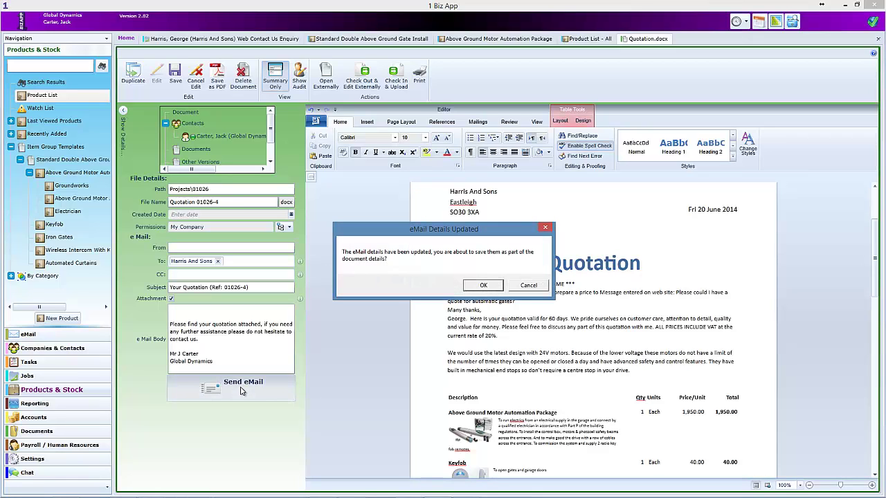
click(483, 286)
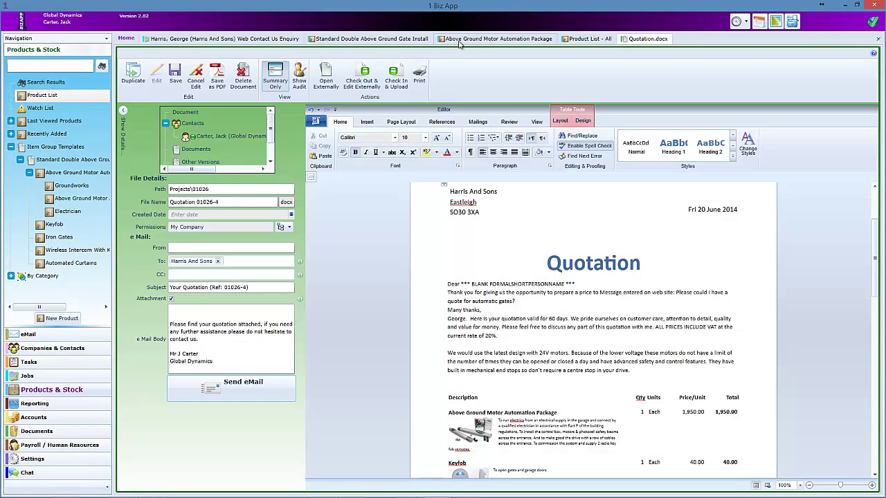
Return to the enquiry job and widen its tree to examine the related documents and e-mails.
click(257, 39)
drag(228, 188, 225, 353)
scroll(200, 377, down, 2)
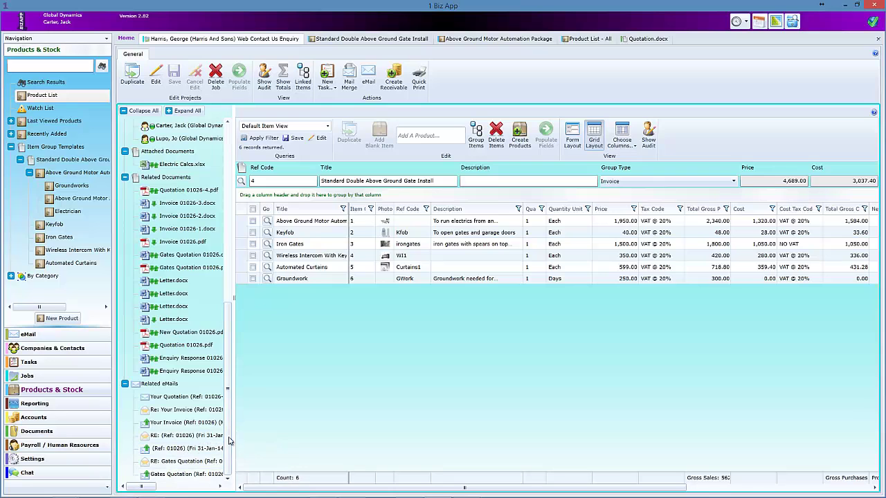
drag(234, 455, 338, 450)
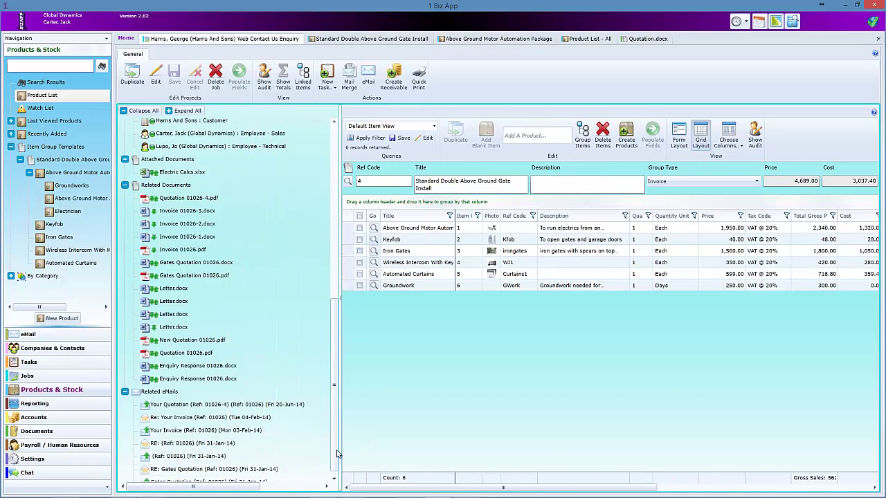
Open the sent quotation e-mail from the job's related e-mails, check its details and close it.
scroll(335, 453, down, 1)
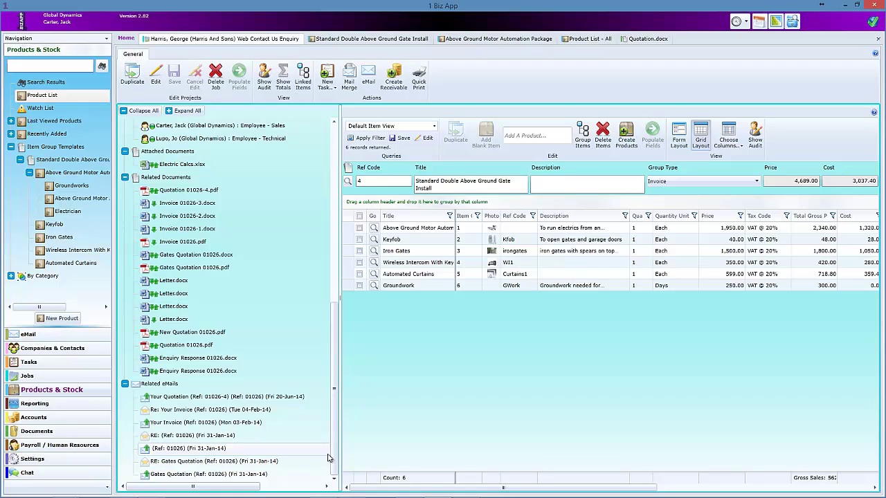
double_click(291, 399)
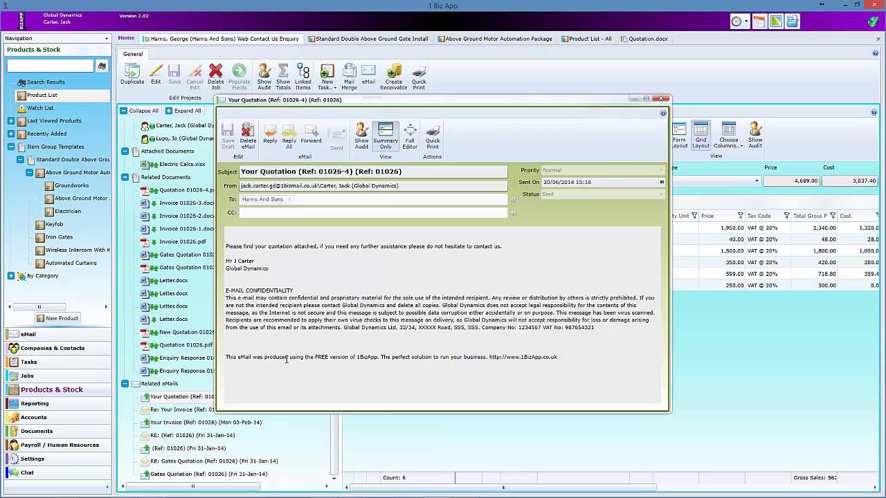
click(662, 99)
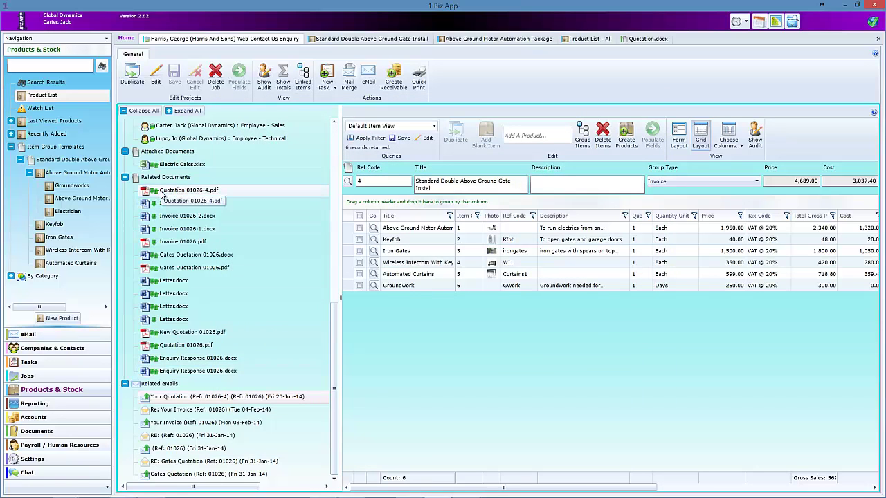
Open Quotation 01026-4.pdf from the related documents, review its item lines and totals, and close it.
double_click(161, 194)
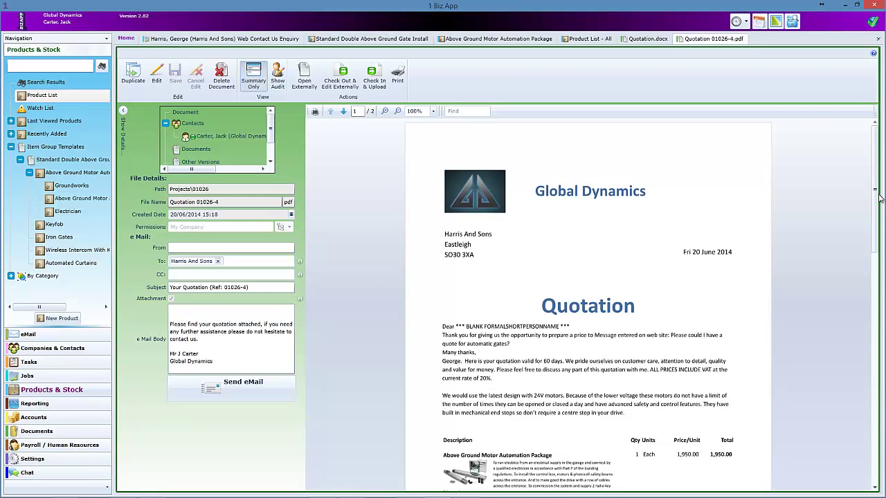
drag(879, 198, 878, 373)
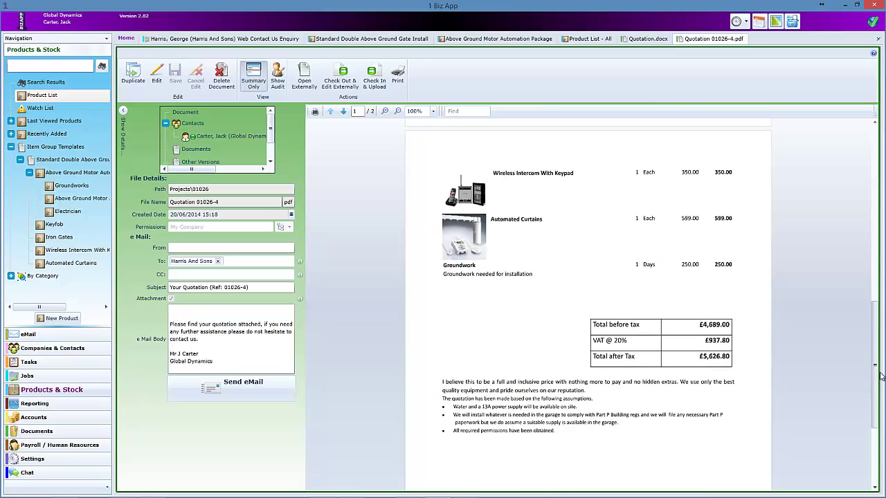
click(878, 40)
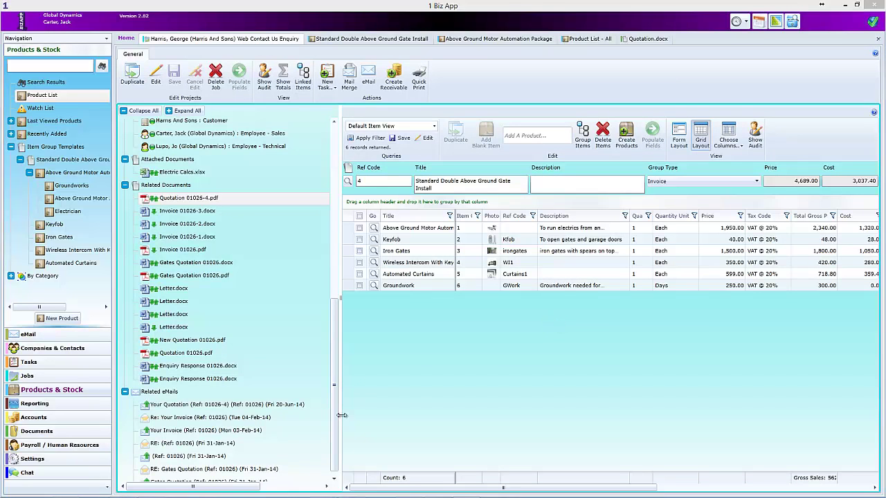
Narrow the job tree, show the items in form layout and set the Groundwork quantity to 2.00 days.
drag(340, 412, 220, 412)
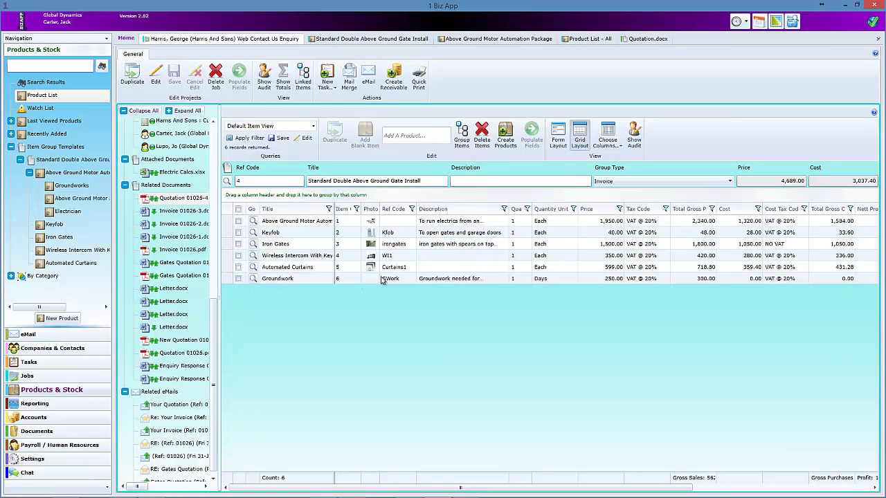
click(557, 138)
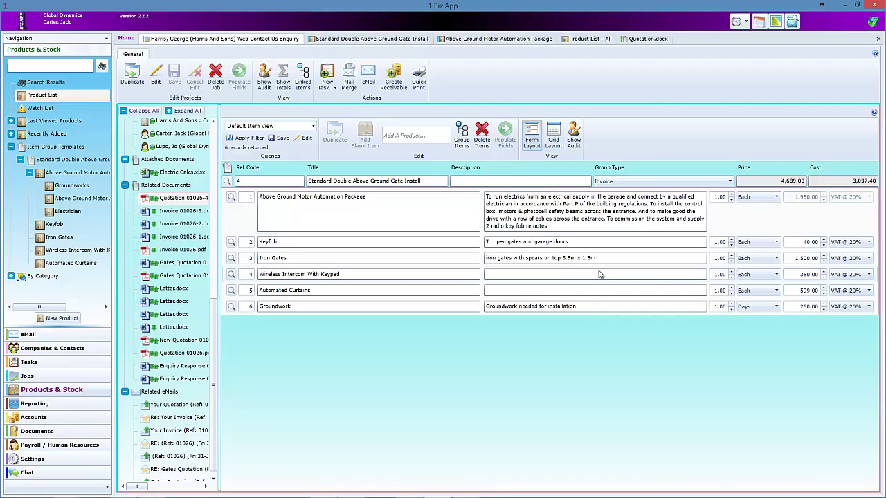
click(731, 304)
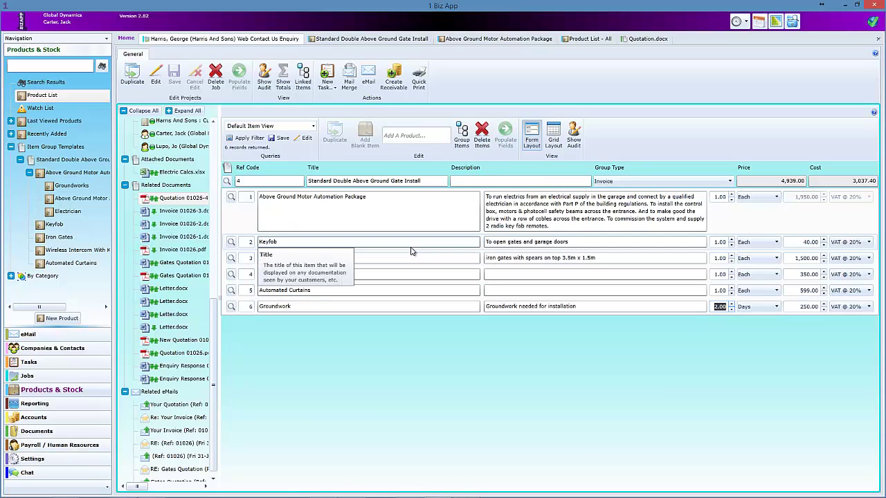
Collapse the related documents and e-mails, select the Standard Double Above Ground Gate Install group and collapse its motor package.
click(124, 185)
click(125, 383)
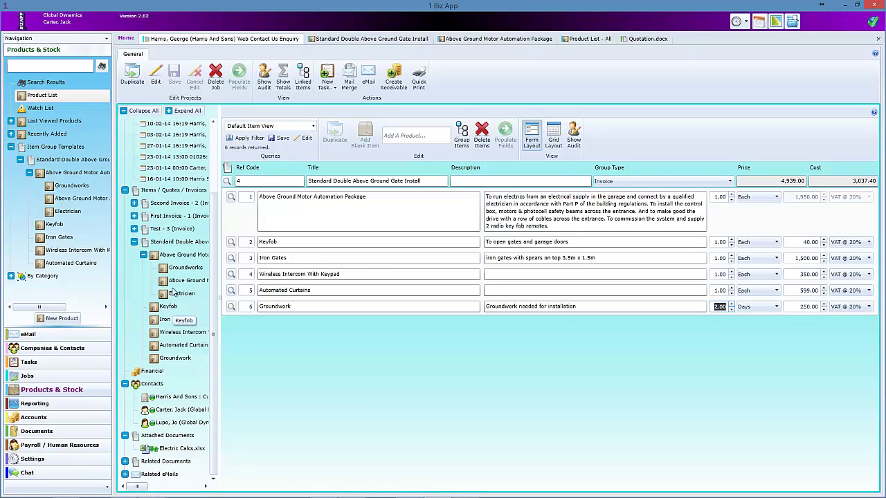
click(175, 243)
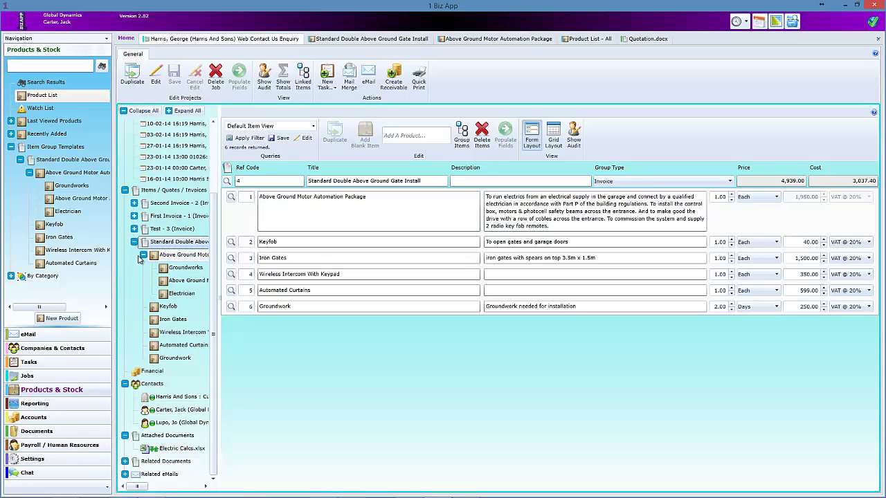
click(143, 255)
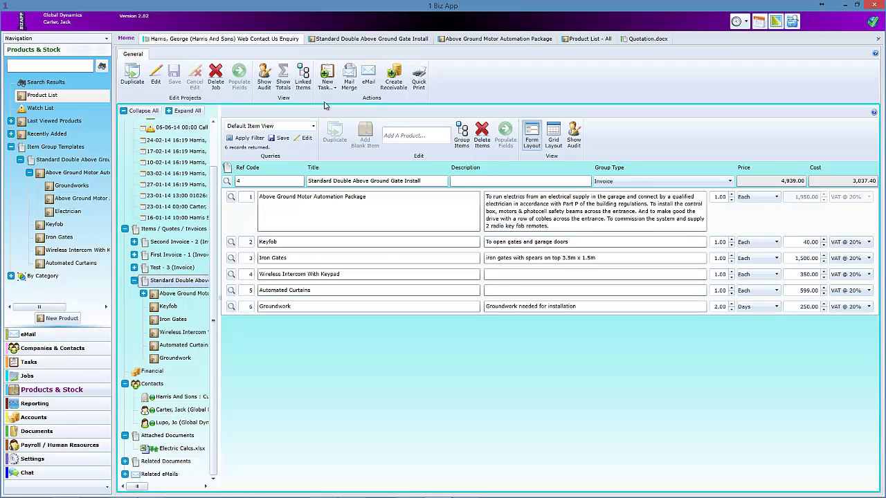
Create an on-screen document for the Harris And Sons contact from the Invoice template.
click(350, 77)
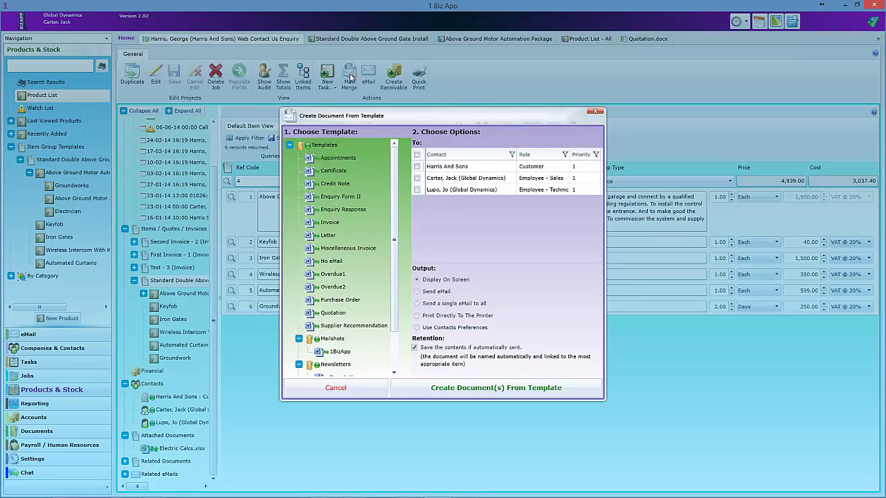
click(332, 223)
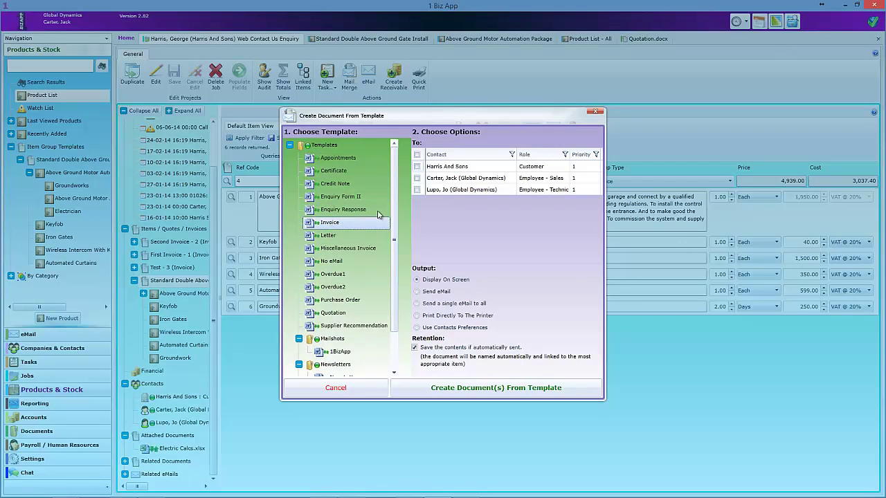
click(417, 166)
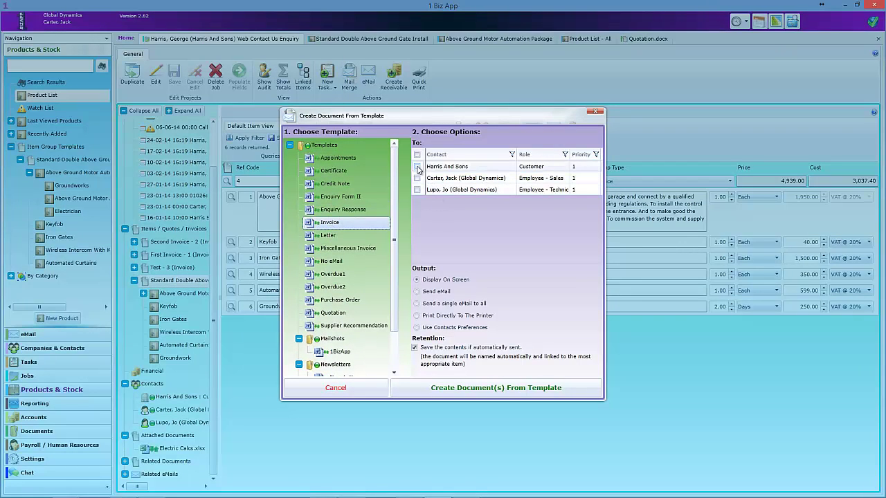
click(496, 388)
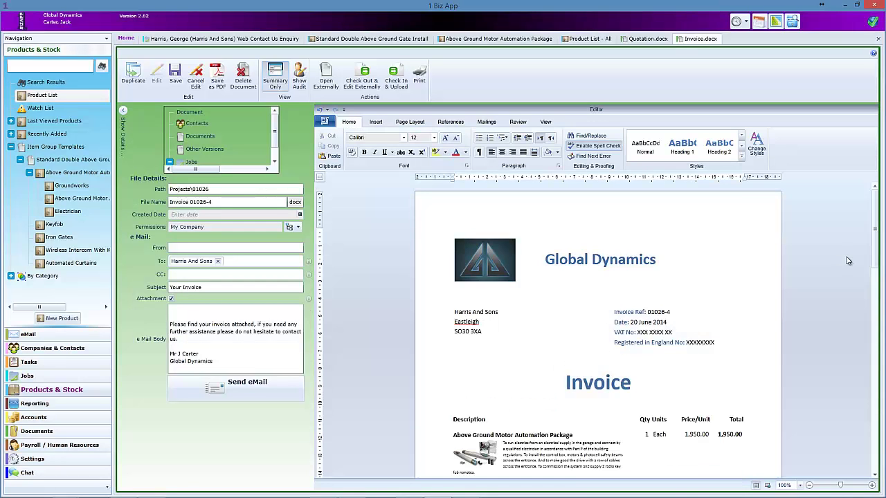
Check the invoice's Groundwork line and totals, and e-mail it to Harris And Sons, saving the e-mail details with the document.
scroll(829, 297, down, 20)
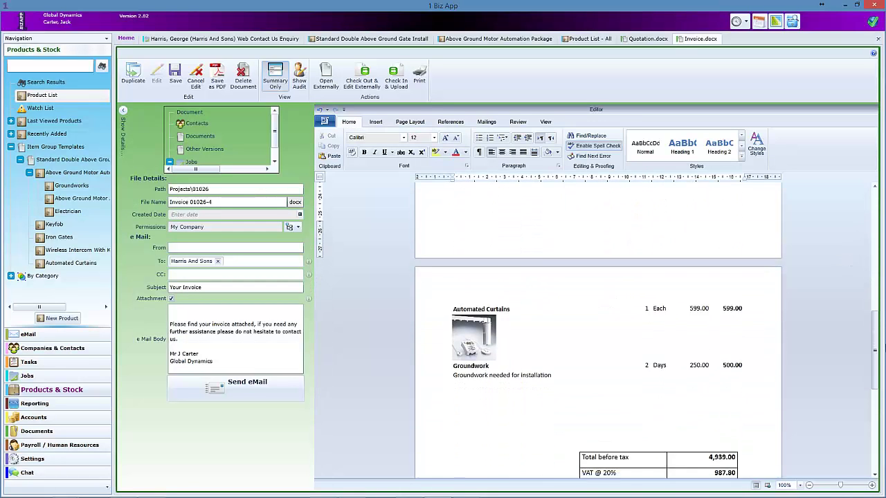
click(732, 293)
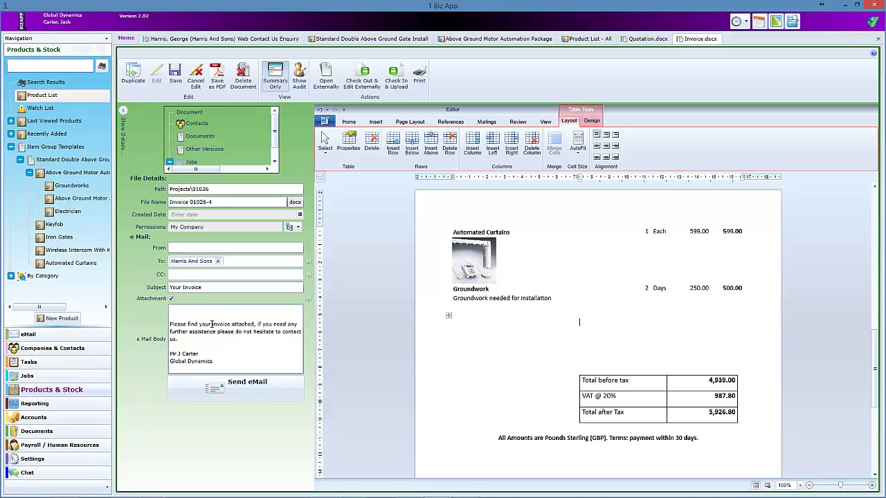
click(244, 385)
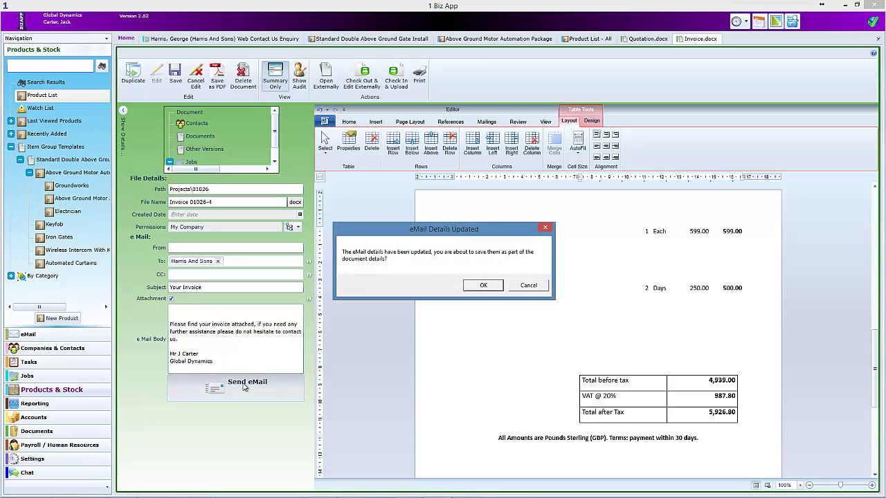
click(484, 285)
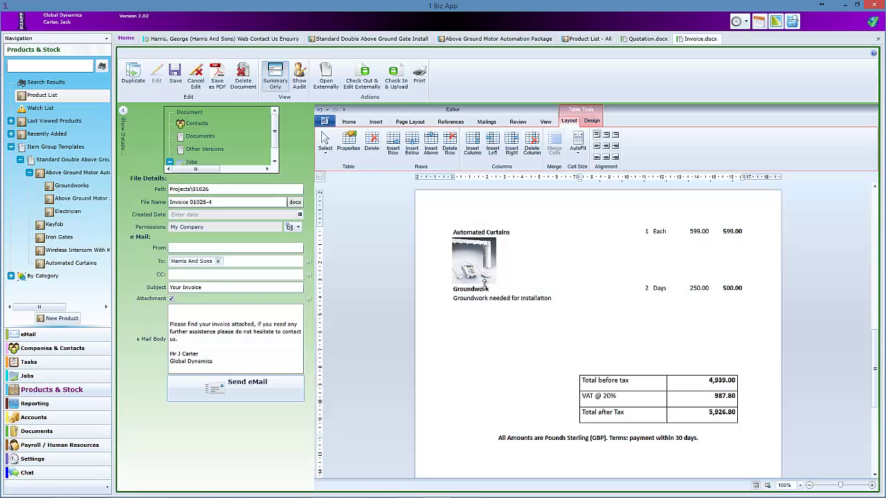
Return to the enquiry job, show the gate install items in grid layout and collapse that group in the tree.
click(264, 42)
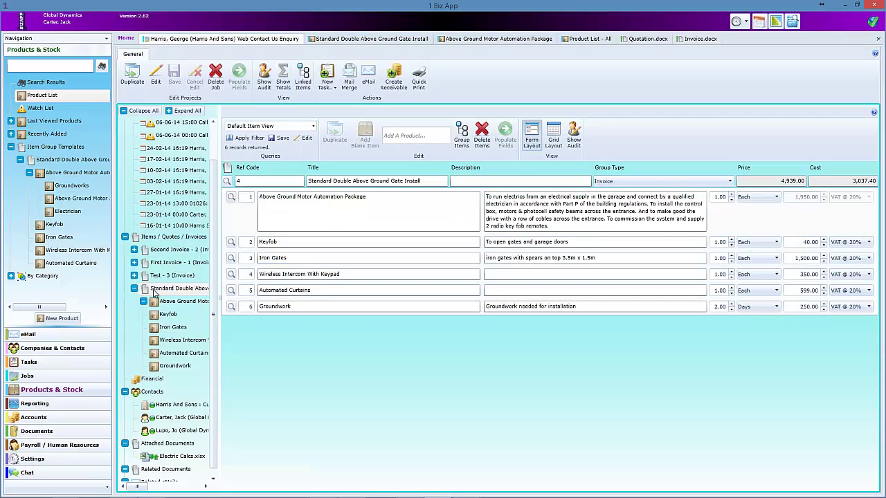
click(550, 136)
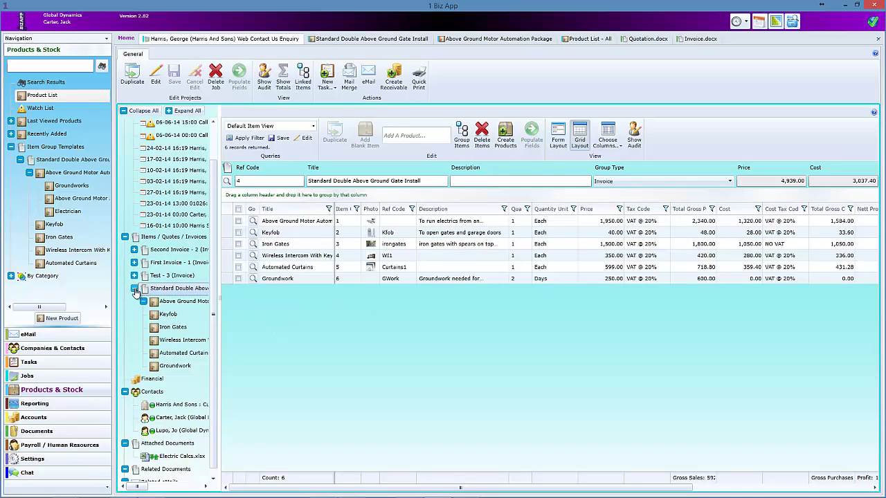
click(134, 289)
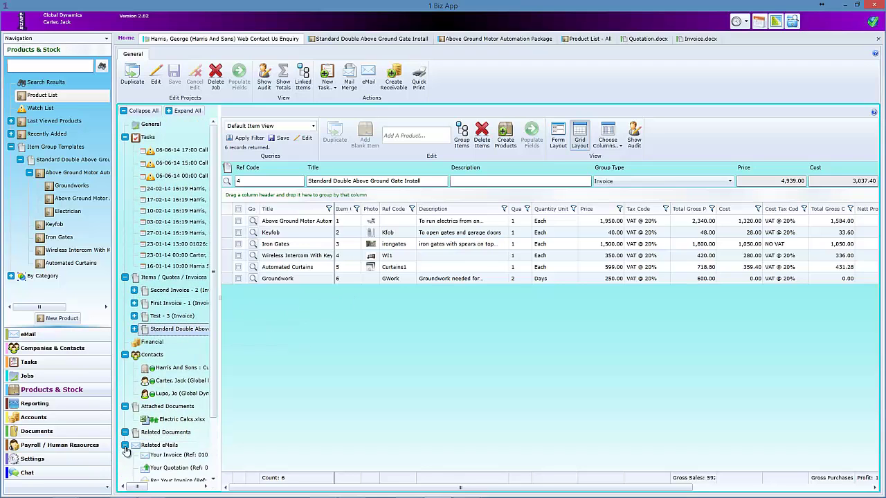
Widen the job tree, open the latest sent invoice e-mail to check its details, and close it.
scroll(213, 438, down, 3)
drag(212, 438, 288, 438)
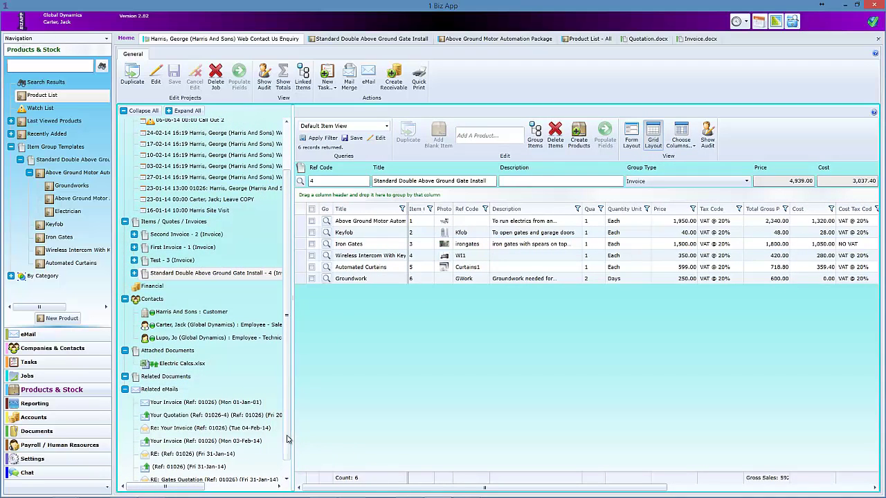
scroll(288, 438, down, 1)
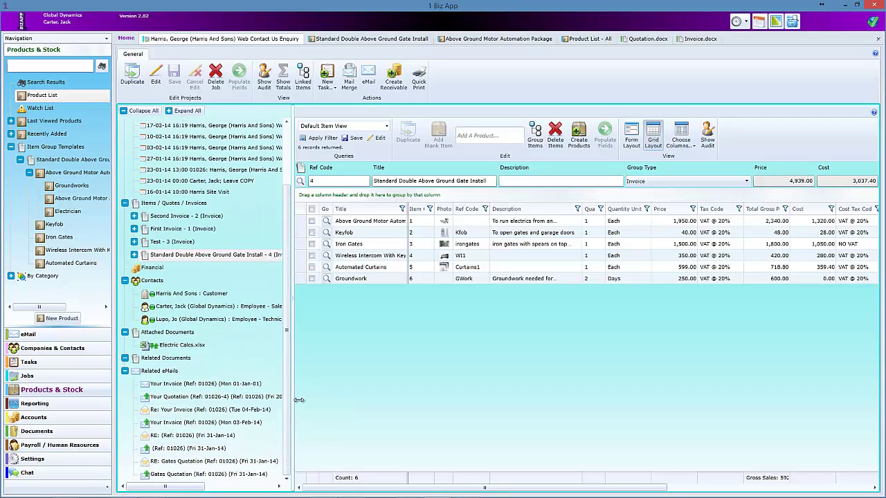
drag(292, 405, 323, 404)
scroll(310, 422, down, 1)
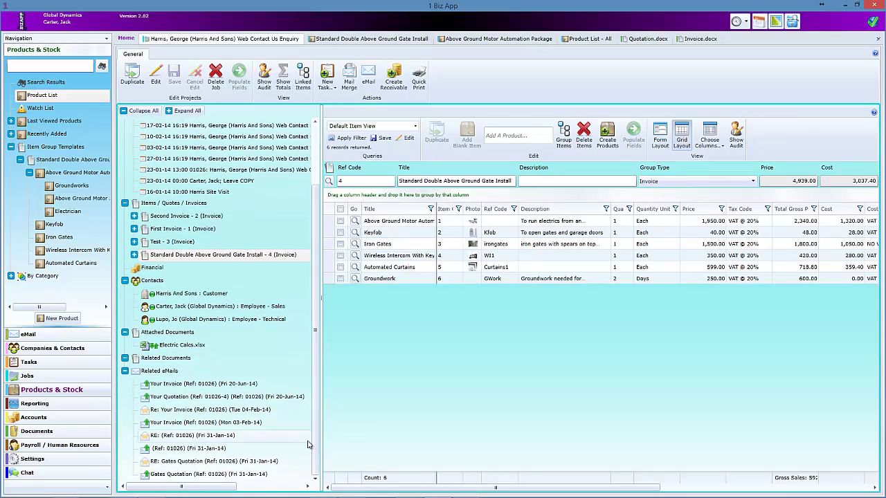
double_click(164, 385)
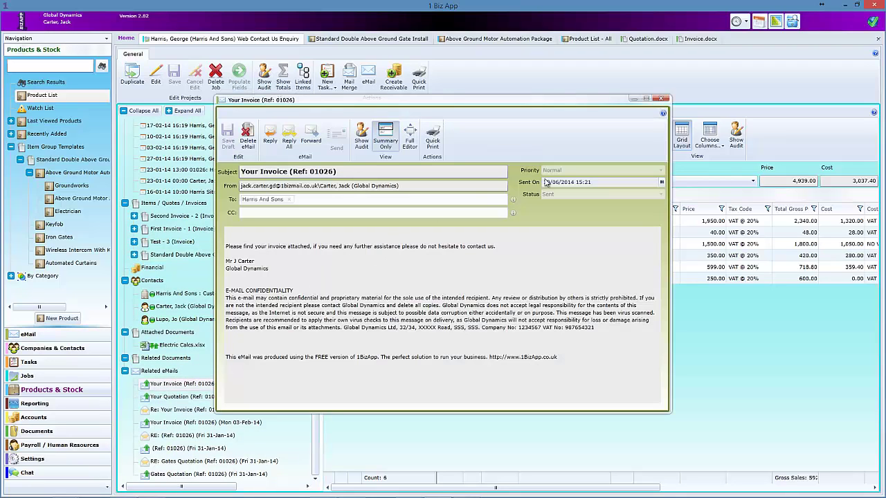
click(662, 98)
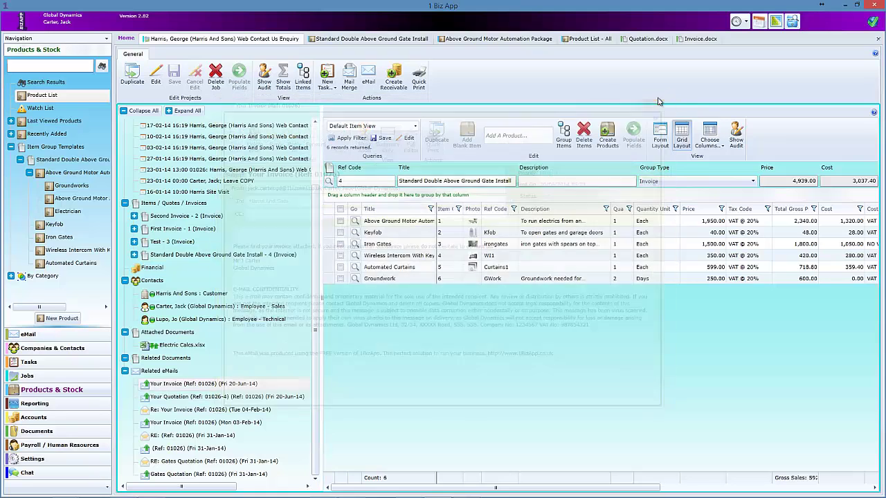
Collapse the related e-mails, expand the related documents to look for the new invoice PDF, and collapse them again.
click(125, 371)
click(125, 434)
scroll(317, 342, down, 1)
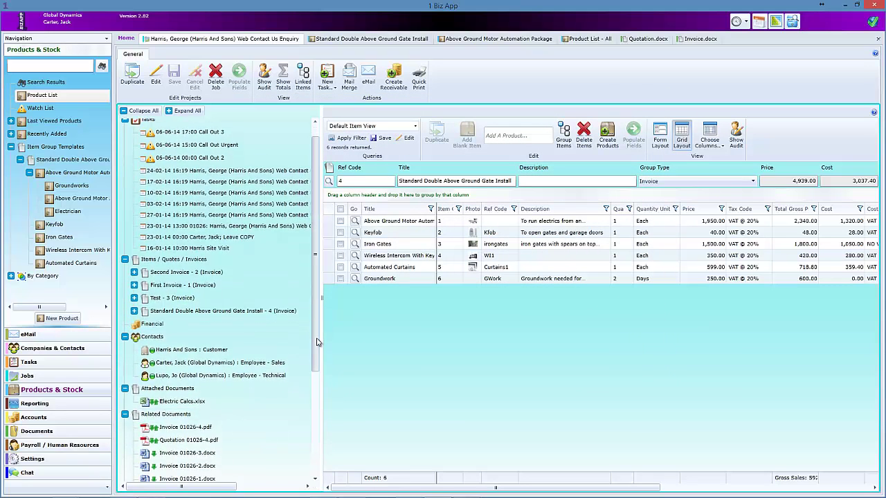
scroll(317, 342, down, 3)
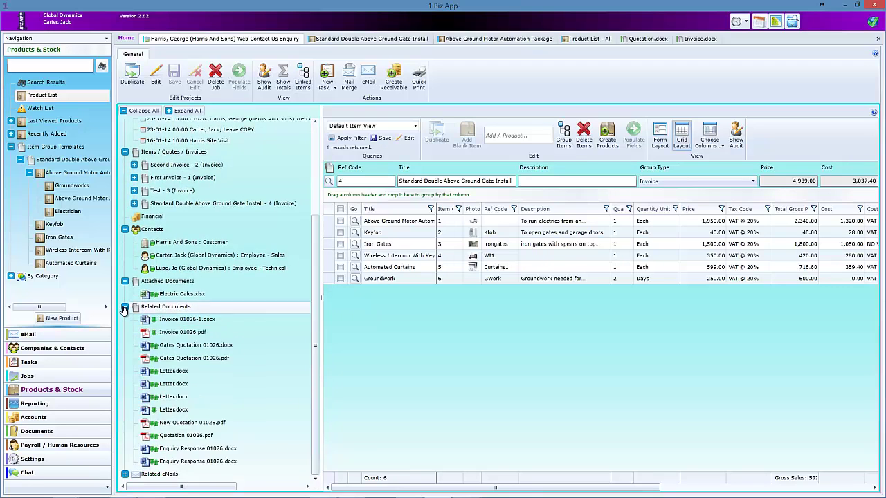
click(124, 305)
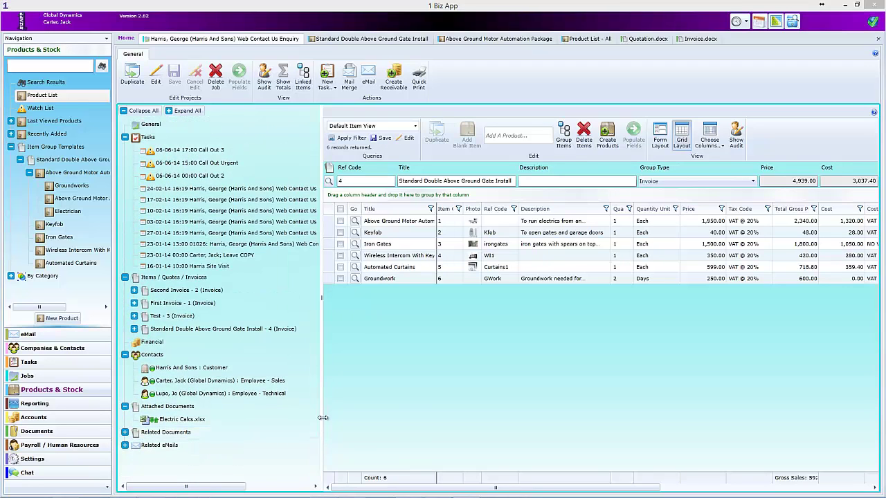
Narrow the job tree and add a new blank item group under Items / Quotes / Invoices.
drag(321, 418, 203, 414)
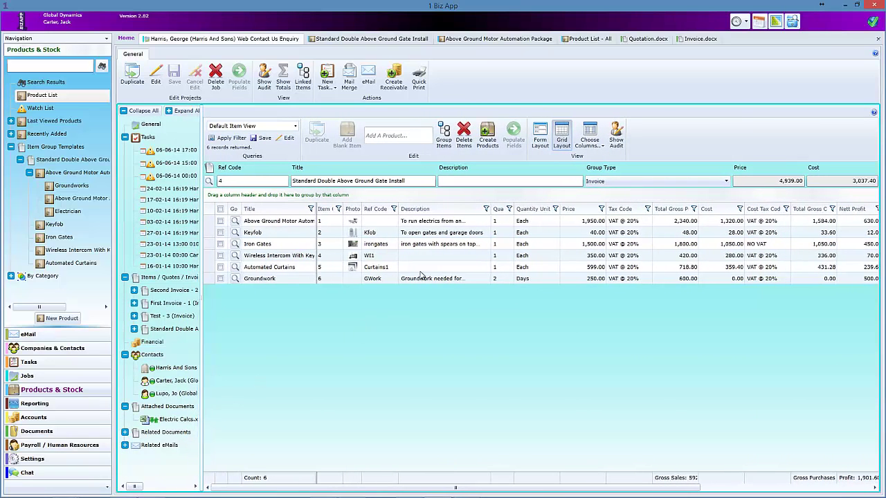
click(153, 278)
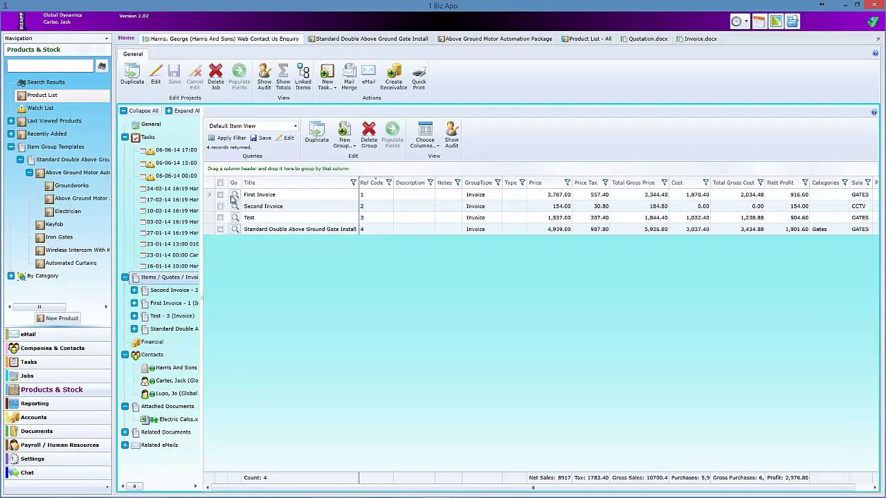
click(344, 135)
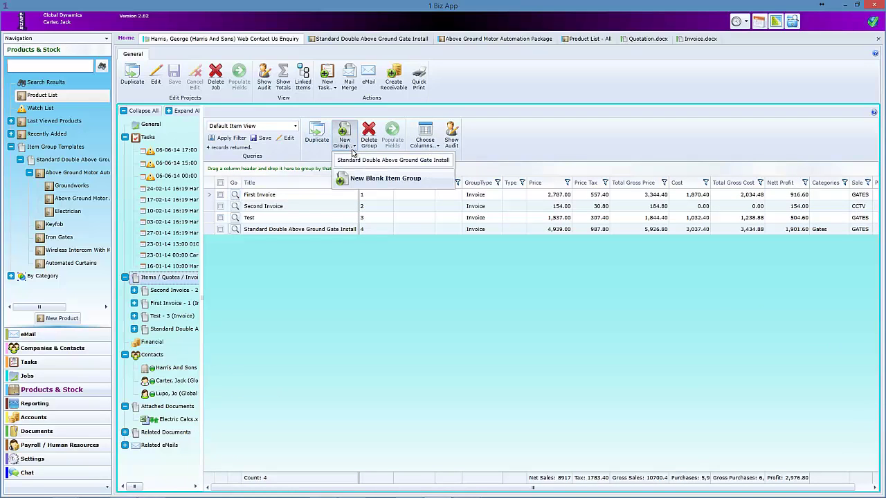
click(365, 173)
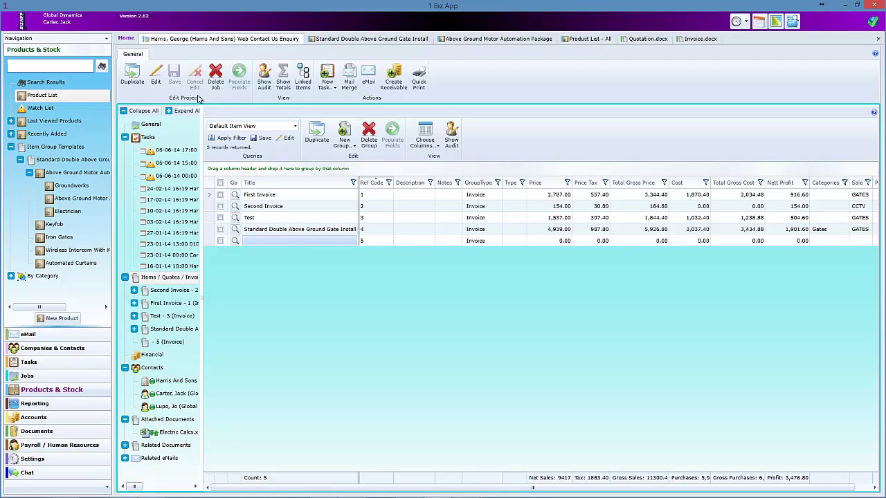
Put the job into edit mode, title the blank item group "New Quote" and open it in form layout.
click(157, 78)
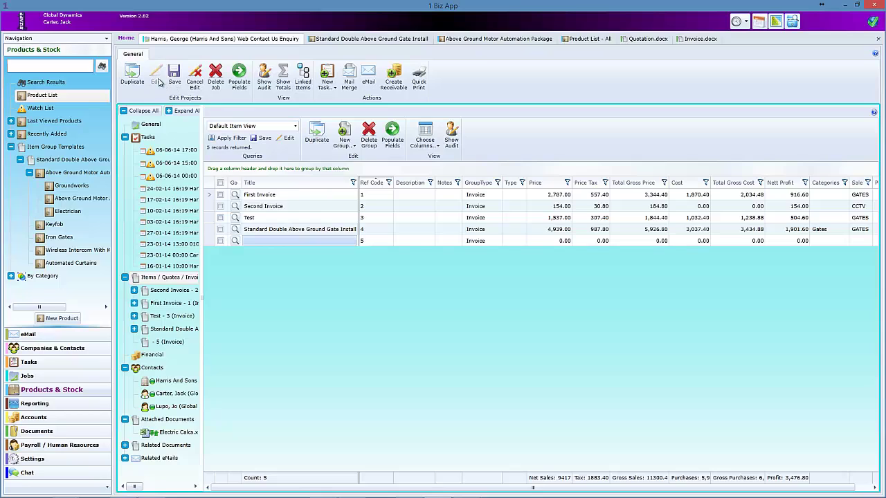
click(268, 240)
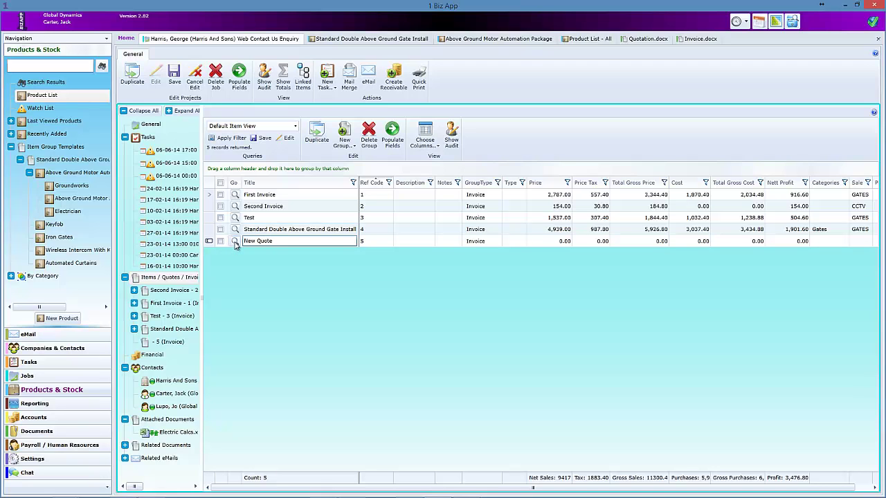
click(235, 241)
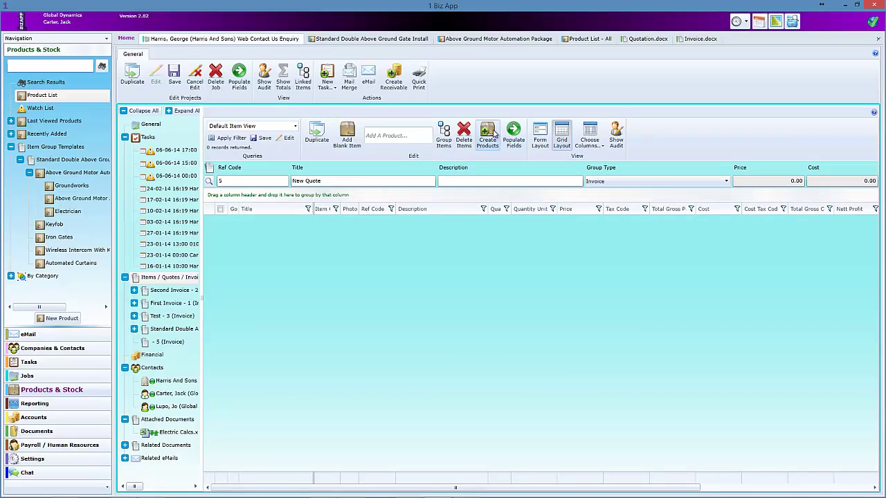
click(540, 135)
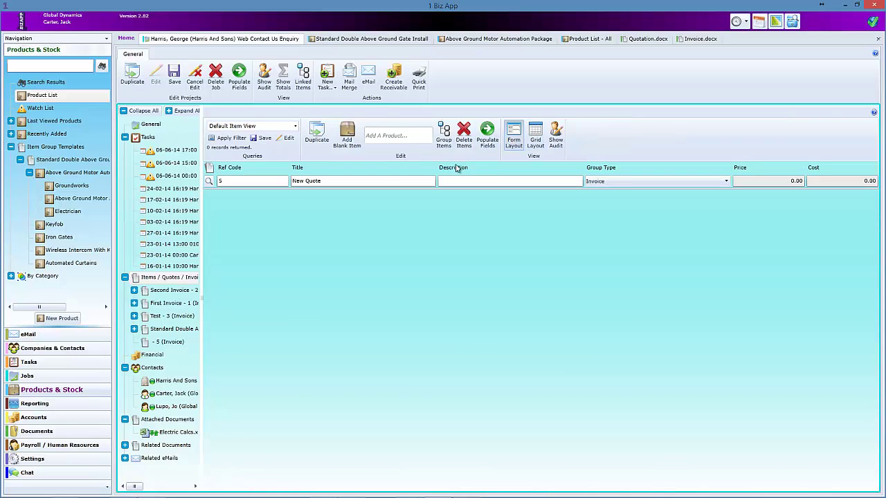
Add the Above Ground Motor Automation Package and CCTV Camera - HD products to the New Quote group.
click(379, 137)
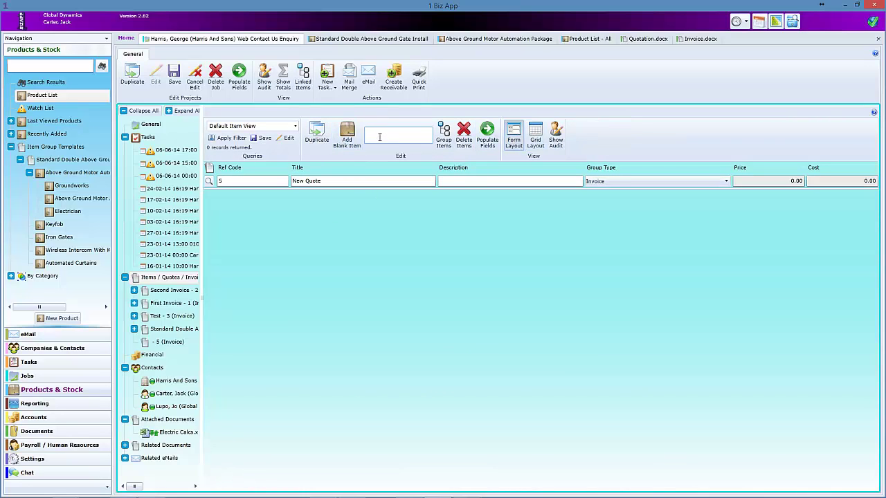
text(a)
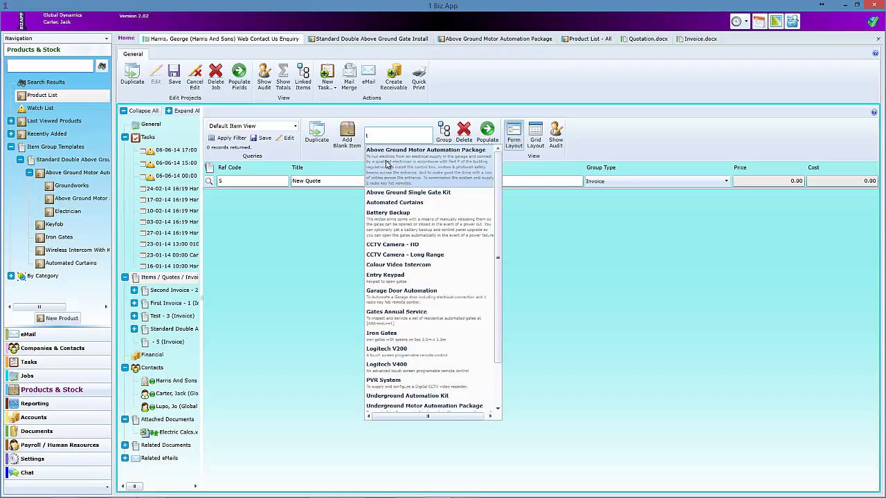
click(388, 164)
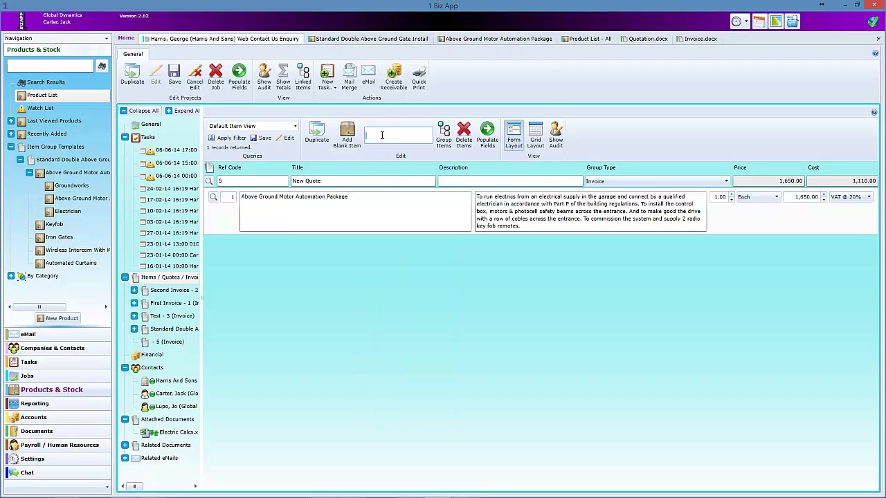
text(d)
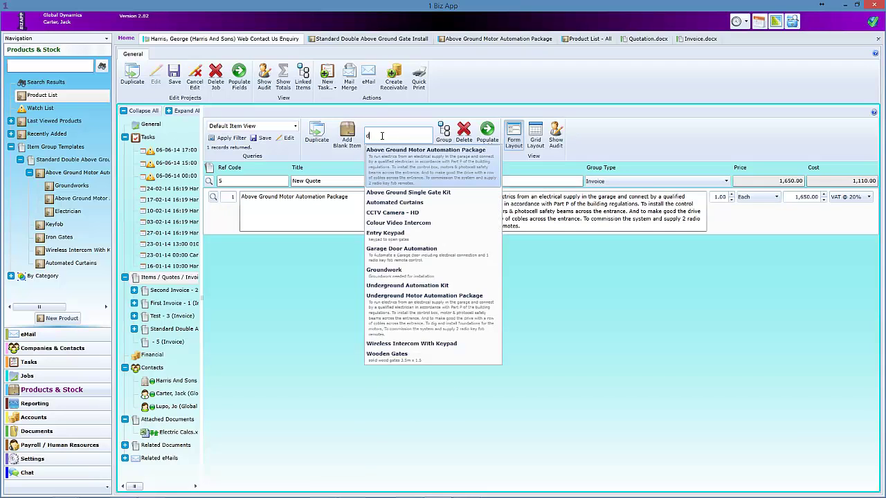
click(390, 213)
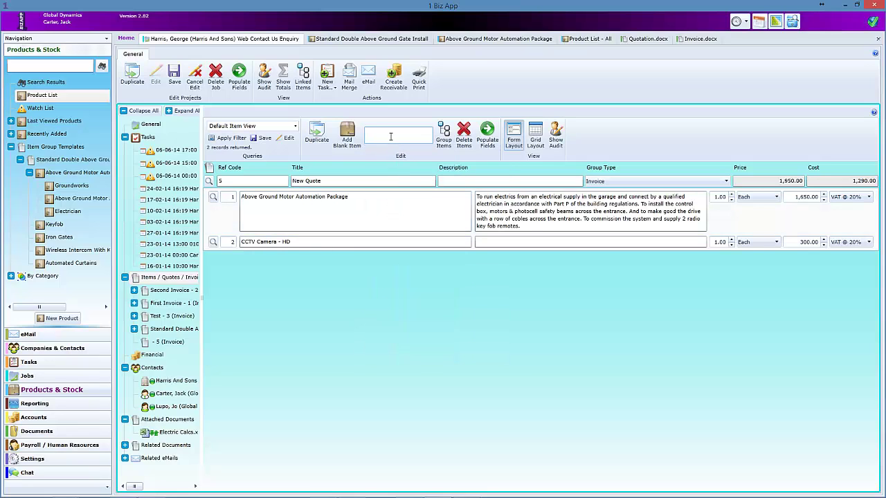
Add the Entry Keypad product to the New Quote group and set its quantity to 2.
text(k)
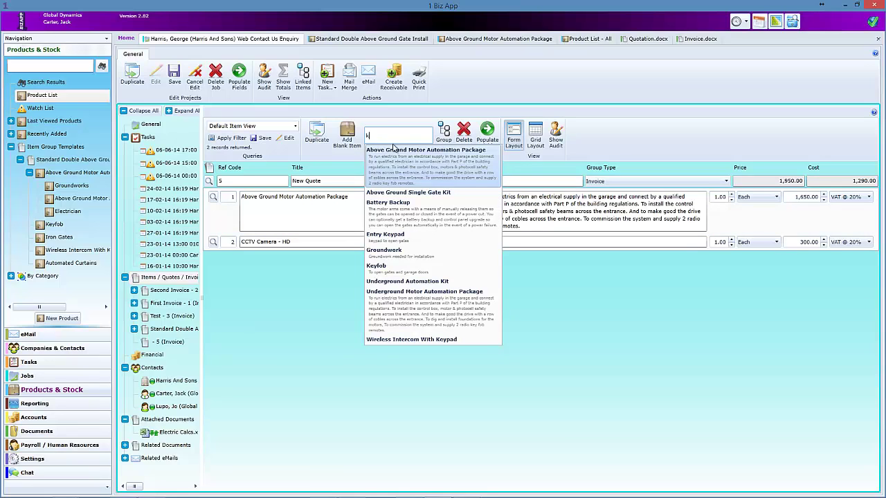
click(398, 236)
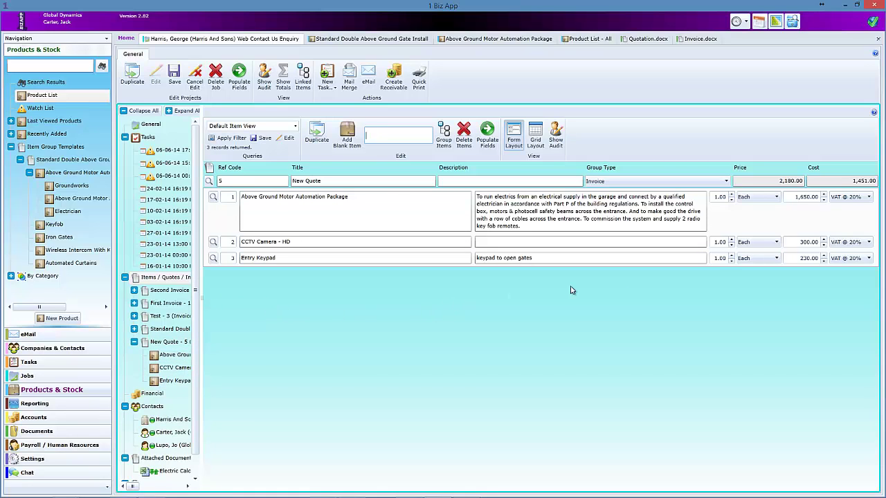
click(731, 255)
click(732, 257)
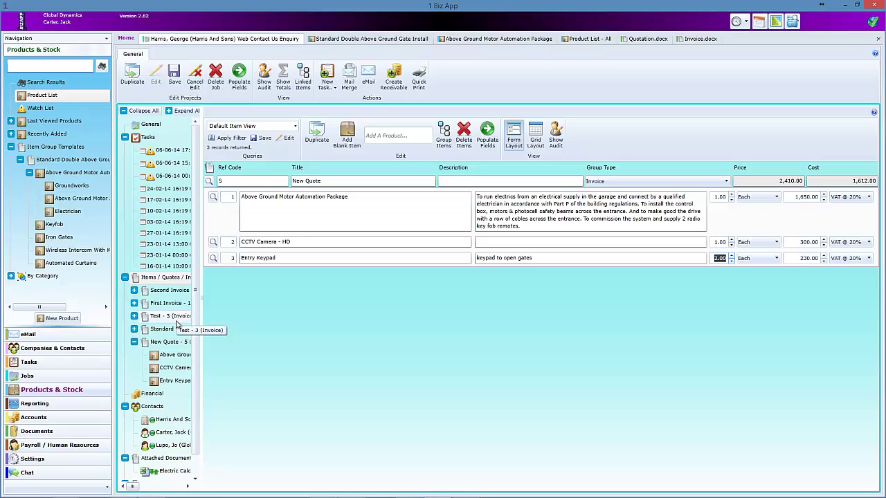
Add a blank item titled "Sundry Items" with the description "Additional hardware" and a price of 350.
click(346, 135)
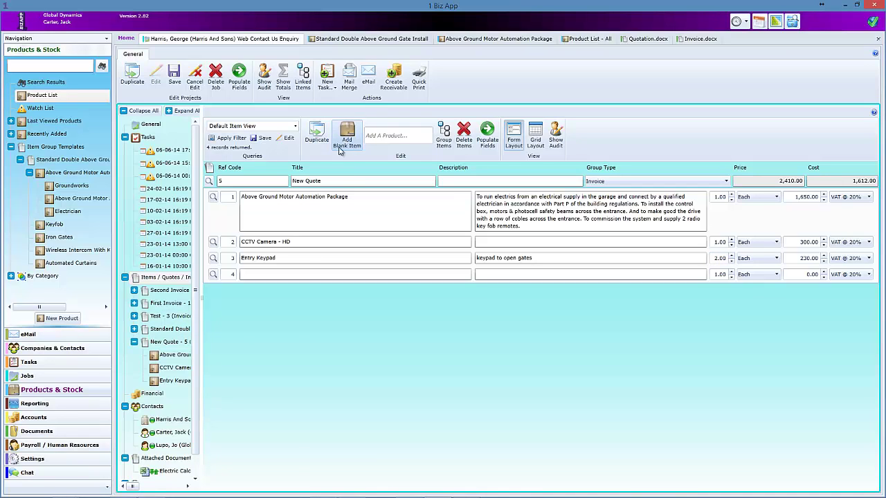
text(Sur)
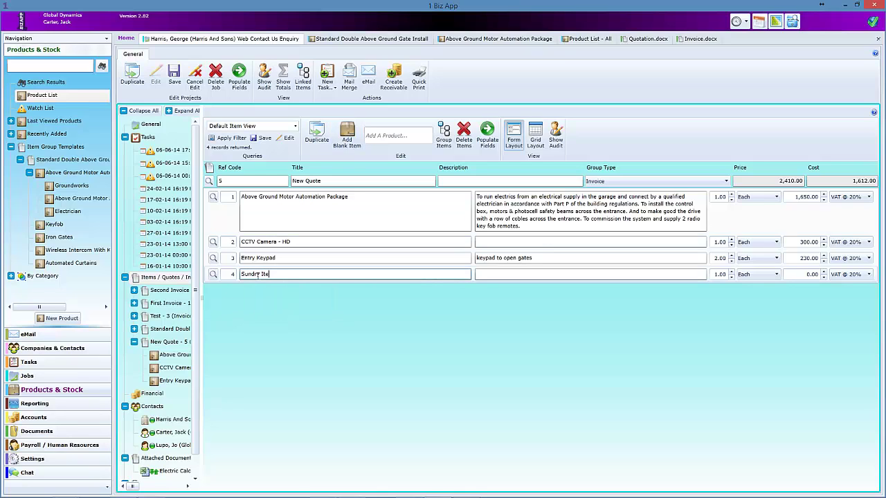
click(504, 274)
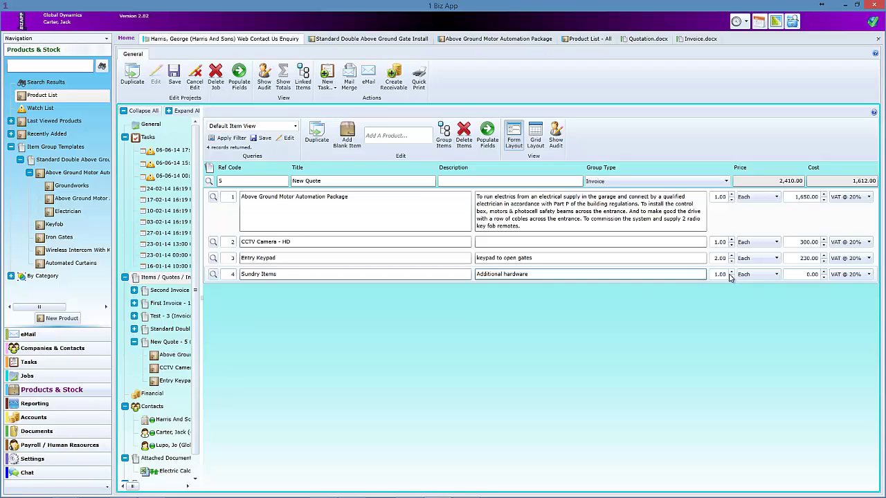
click(810, 274)
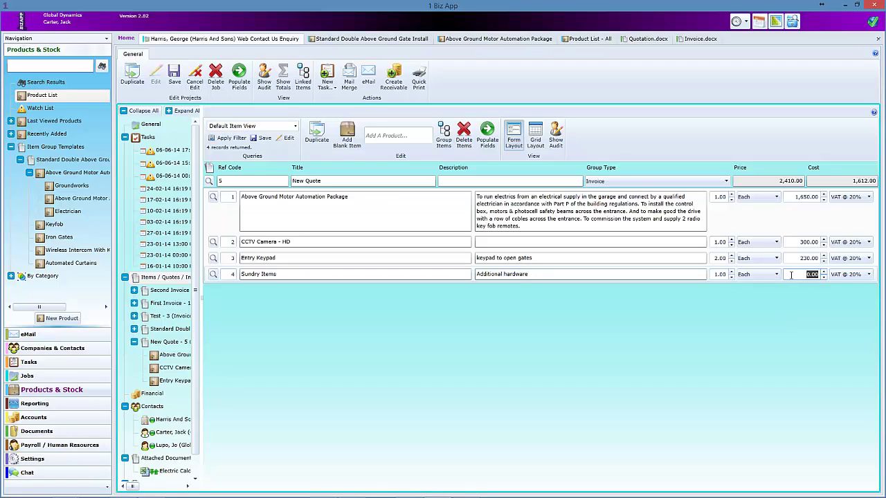
text(350)
key(Return)
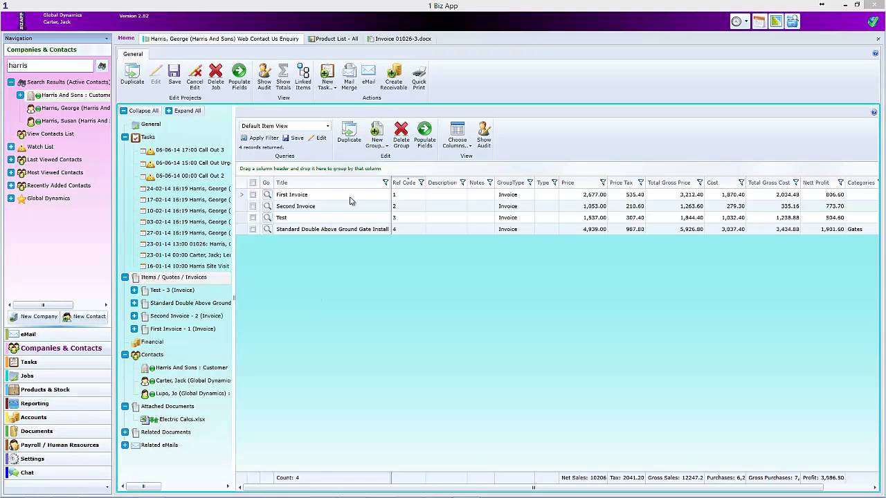
Add a new blank item group to the job's items list and title it "New Gate Install".
click(378, 139)
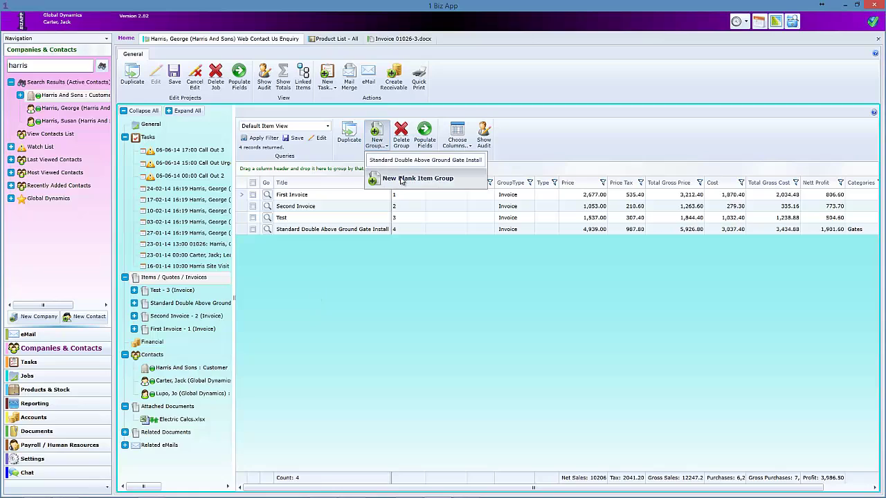
click(402, 178)
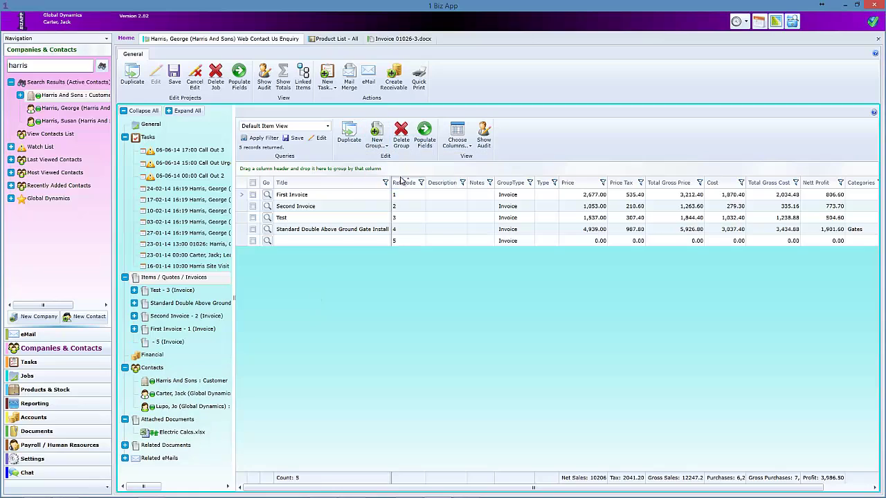
click(289, 244)
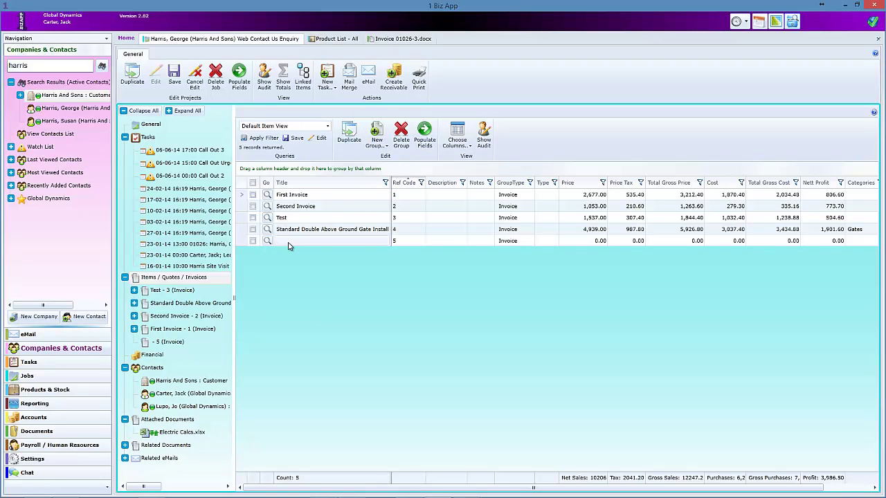
click(288, 242)
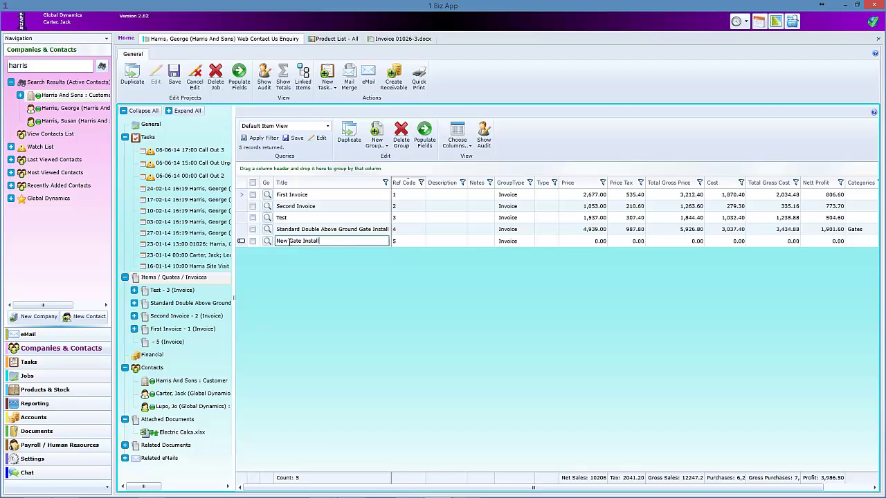
click(434, 241)
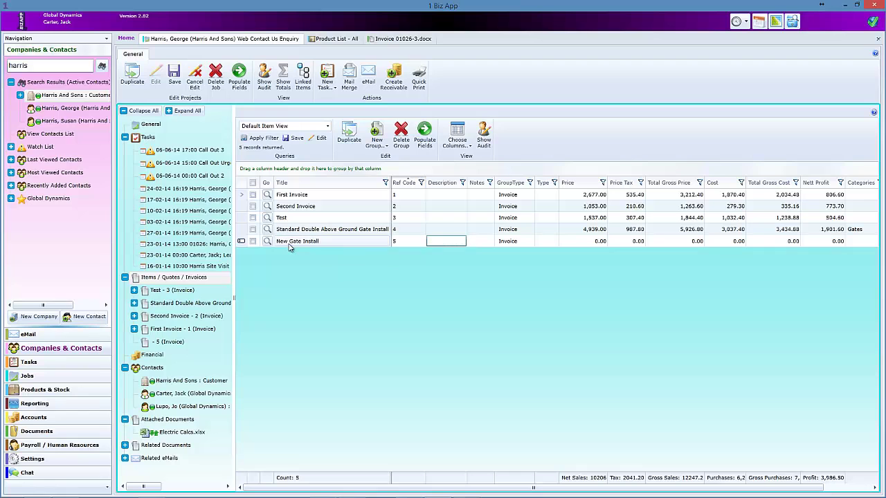
Open the New Gate Install group and copy its title into the description.
click(268, 242)
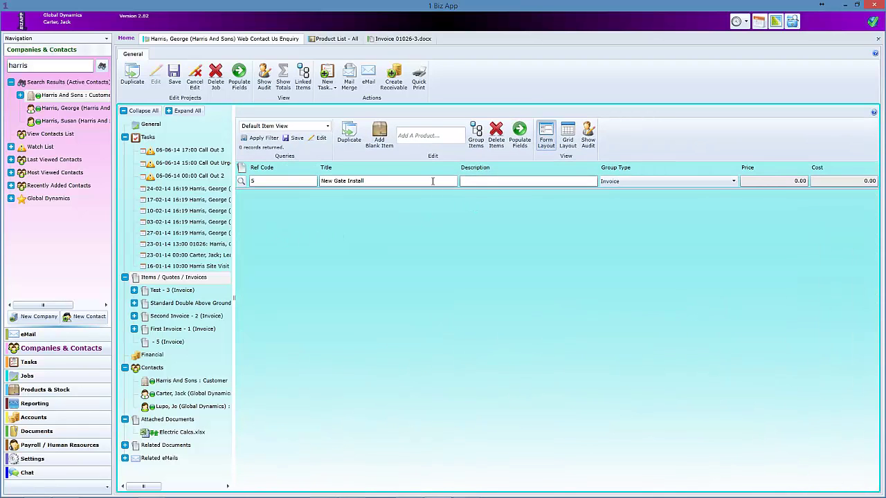
drag(365, 181, 319, 189)
key(ctrl+c)
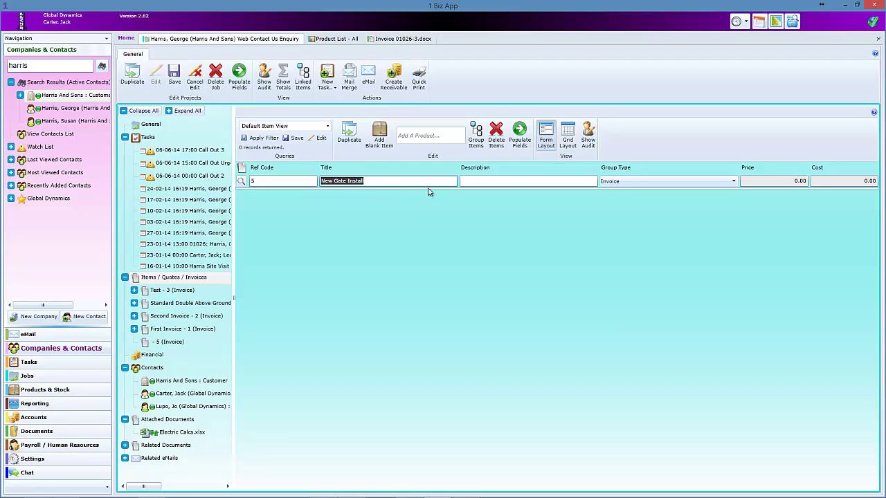
click(469, 182)
key(ctrl+v)
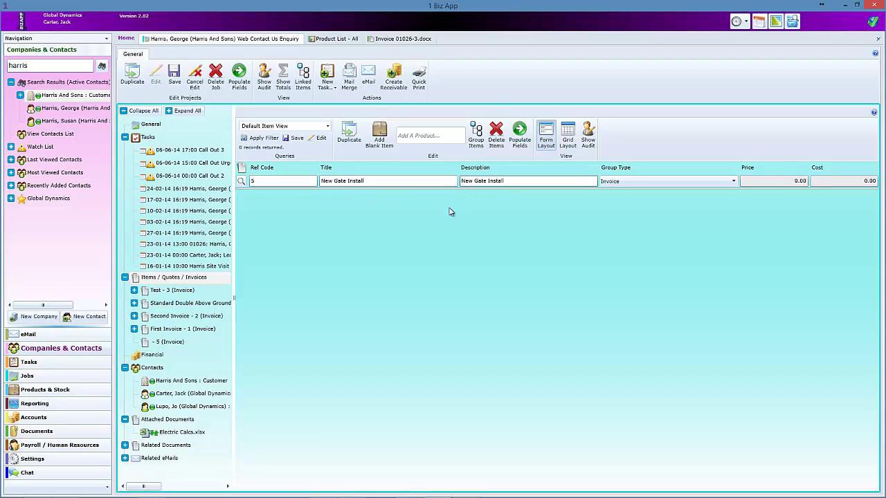
Add the Keyfob product to the New Gate Install group and set its quantity to 3.
click(426, 133)
text(K)
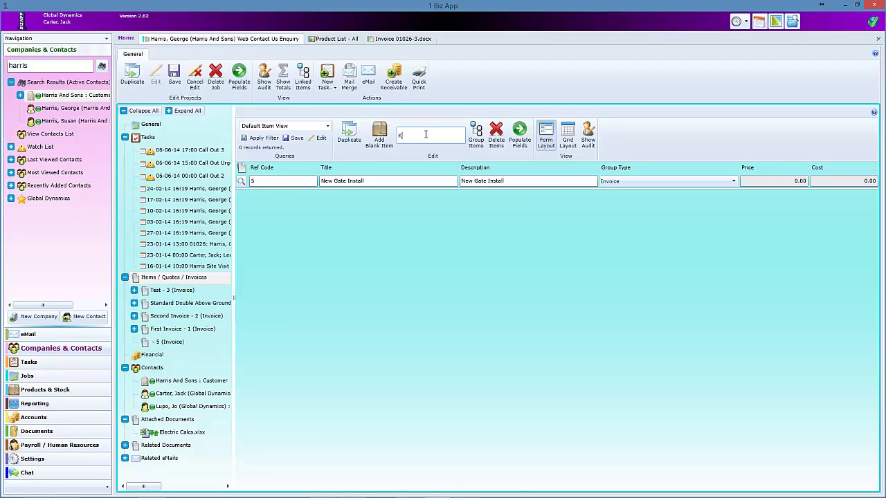
text(ey)
click(423, 167)
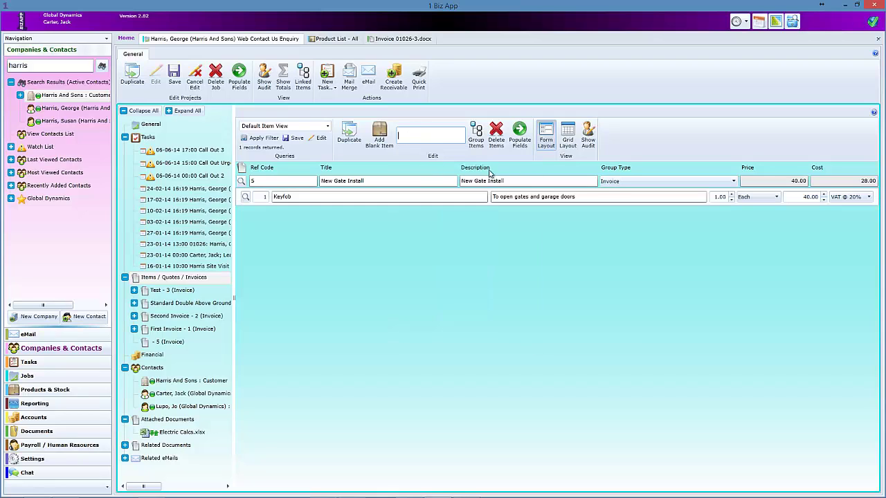
click(732, 195)
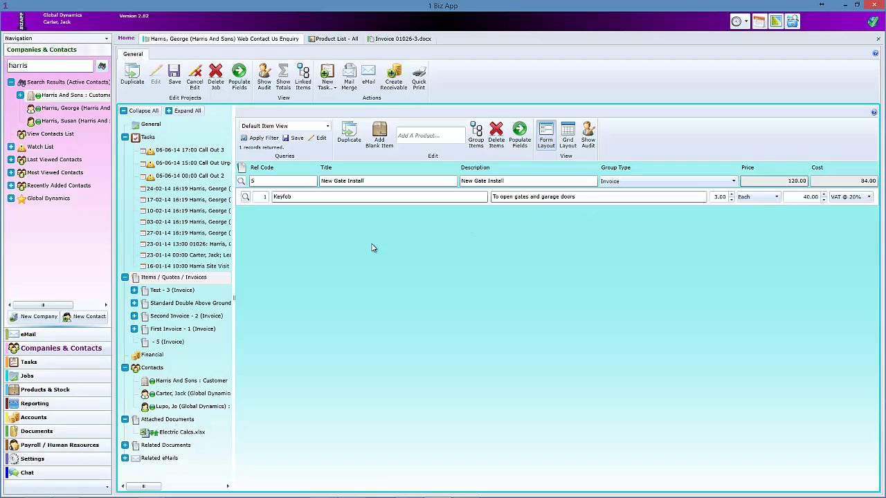
Add the Colour Video Intercom and Wireless Intercom With Keypad products to the New Gate Install group.
click(406, 136)
text(colo)
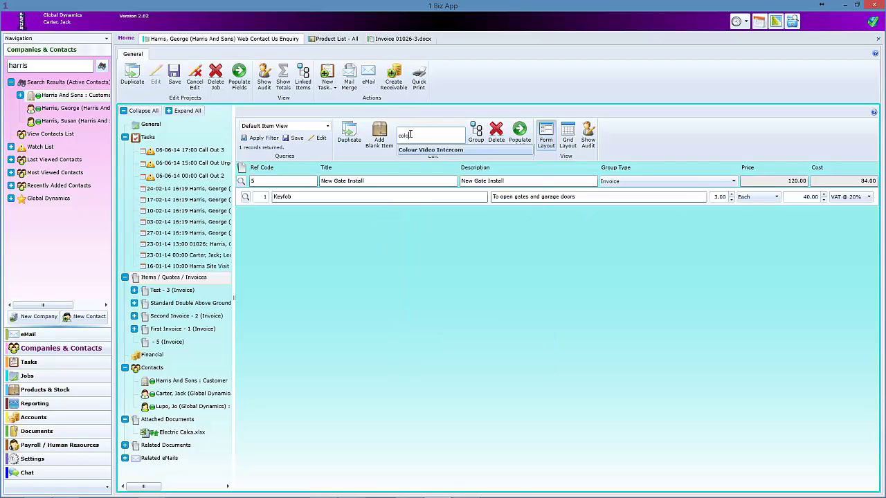
click(418, 151)
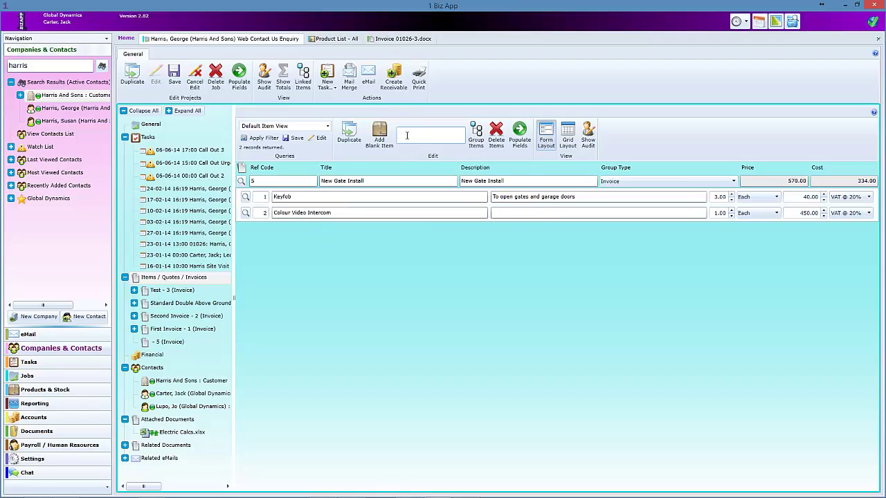
text(w)
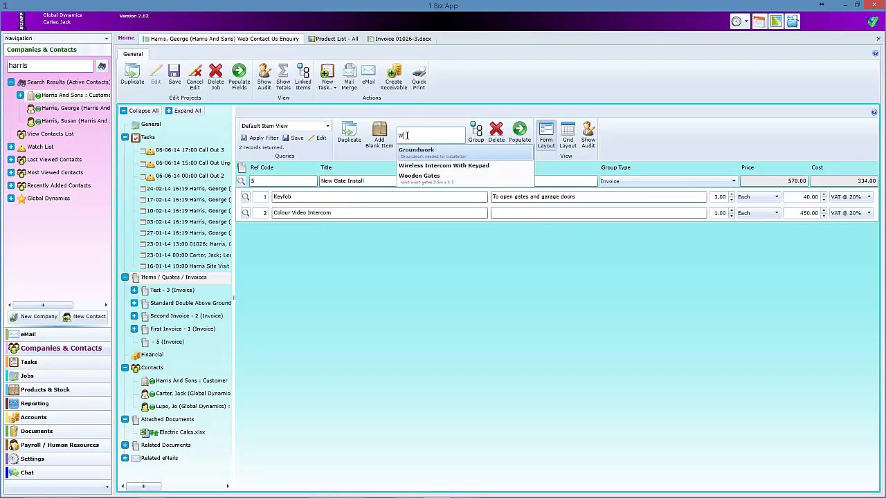
click(420, 166)
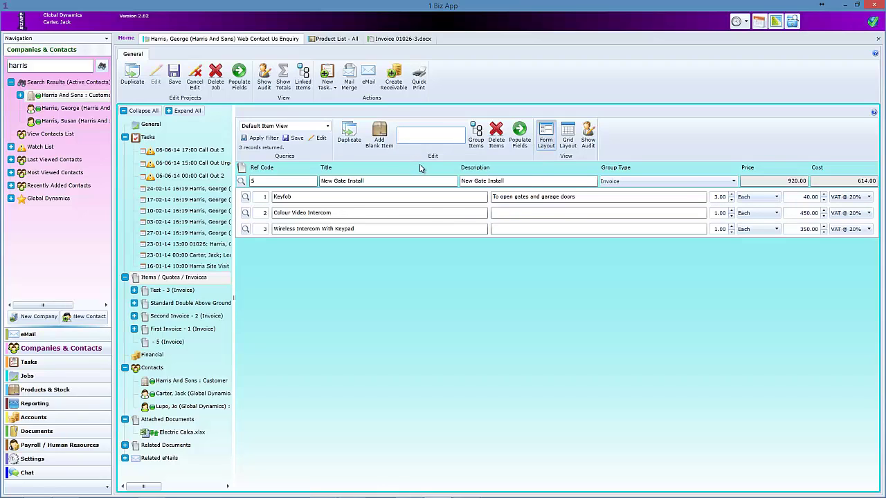
Add the Iron Gates and Battery Backup products to the New Gate Install group.
text(Iron)
click(421, 158)
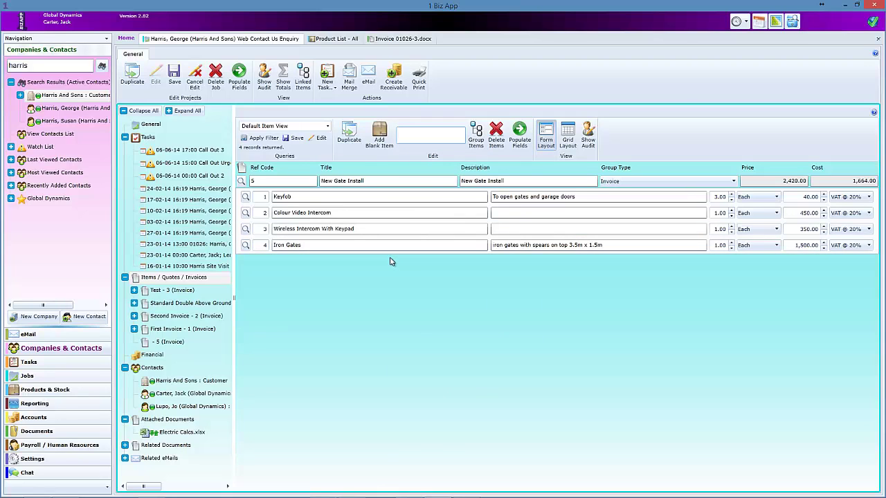
click(416, 138)
text(batter)
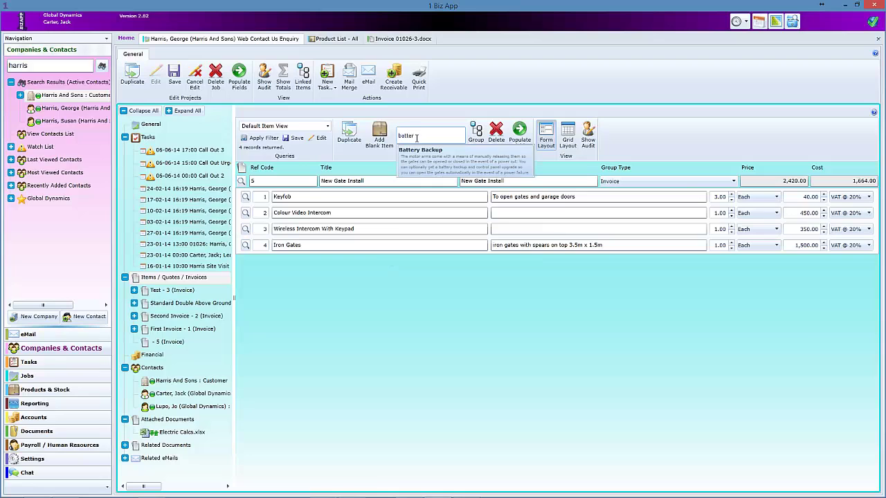
click(426, 159)
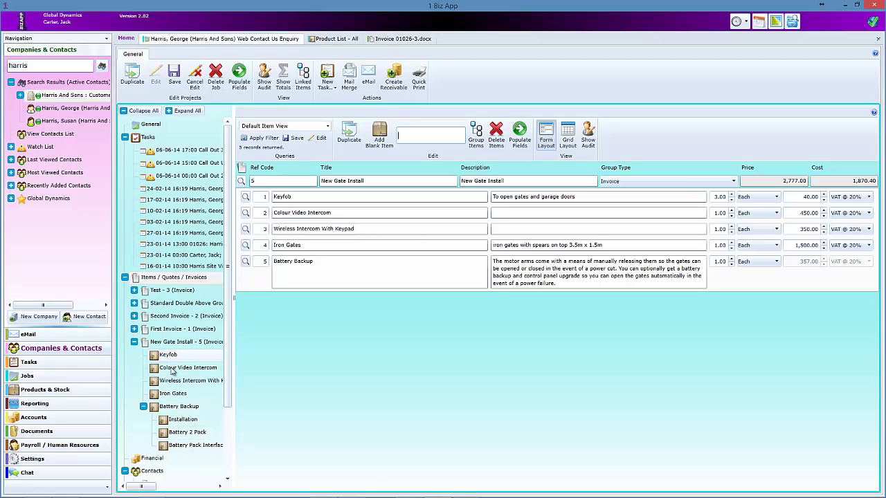
Inspect the component items inside Battery Backup and return to the New Gate Install group.
click(143, 406)
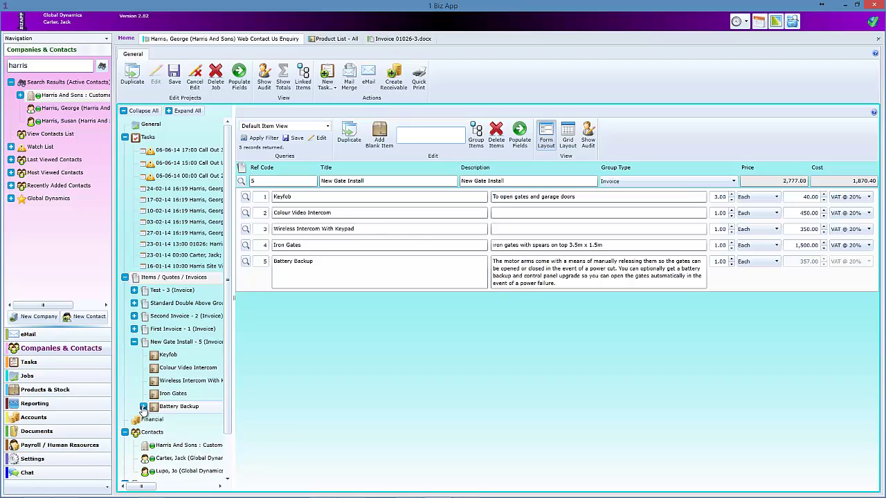
click(144, 406)
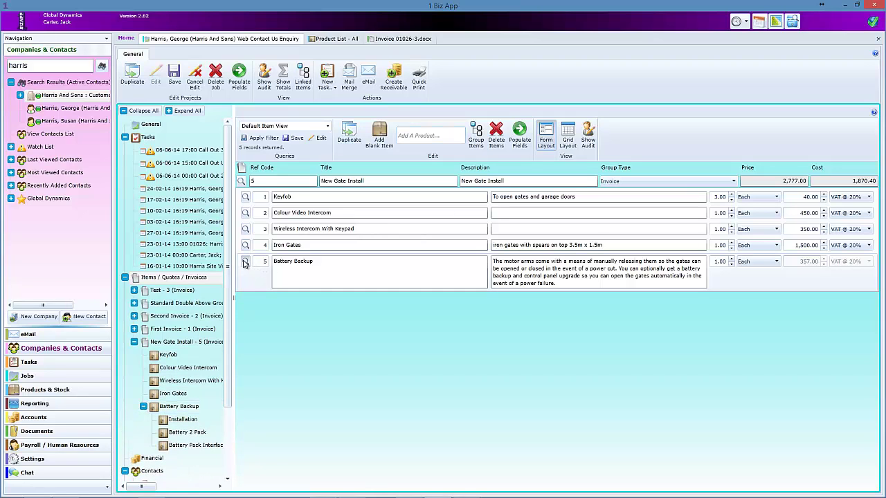
click(245, 262)
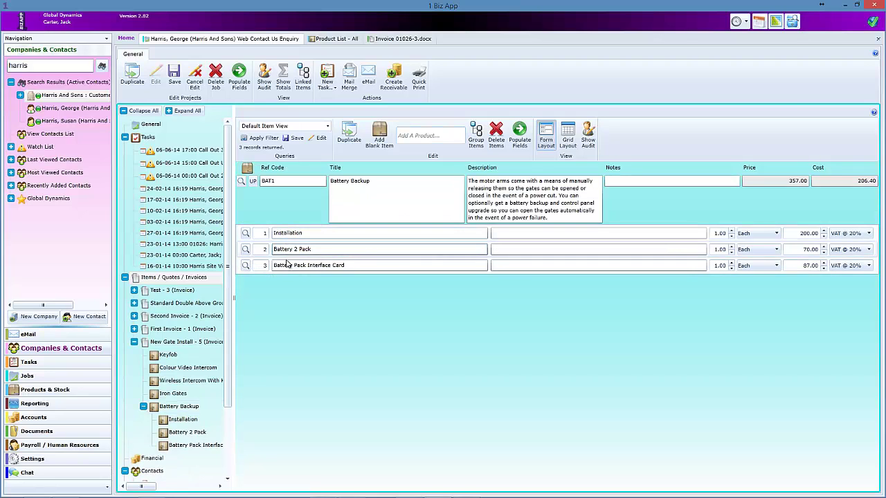
click(253, 182)
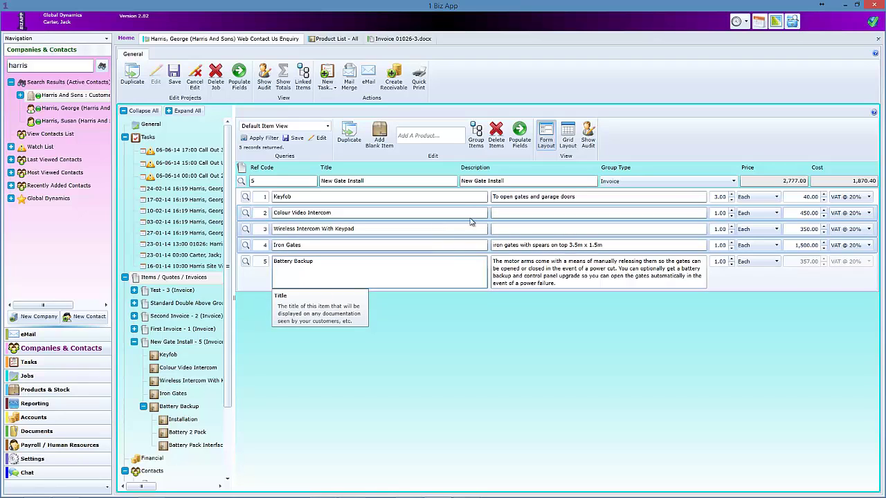
Group Colour Video Intercom, Wireless Intercom With Keypad and Iron Gates into one item and title it Intercom.
click(479, 139)
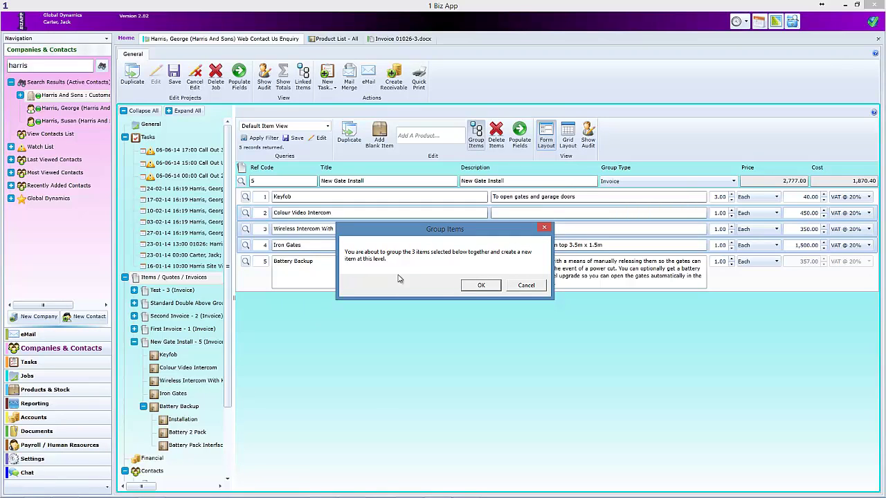
click(483, 287)
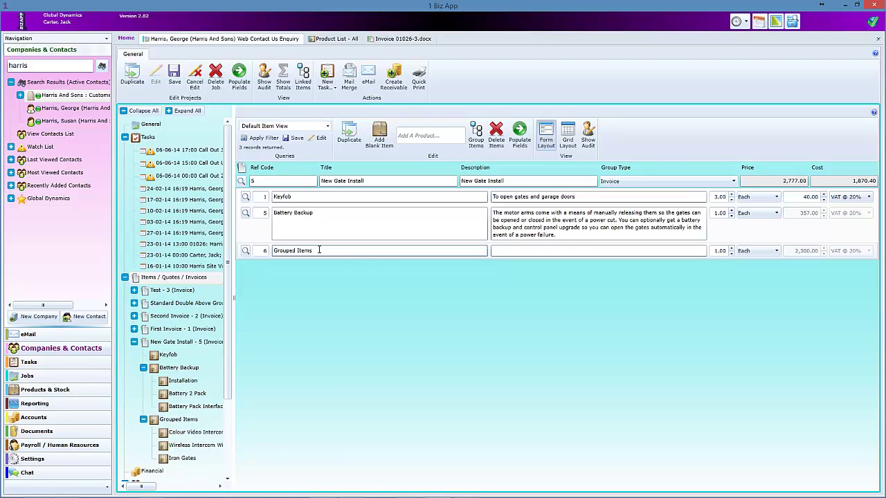
drag(319, 250, 272, 251)
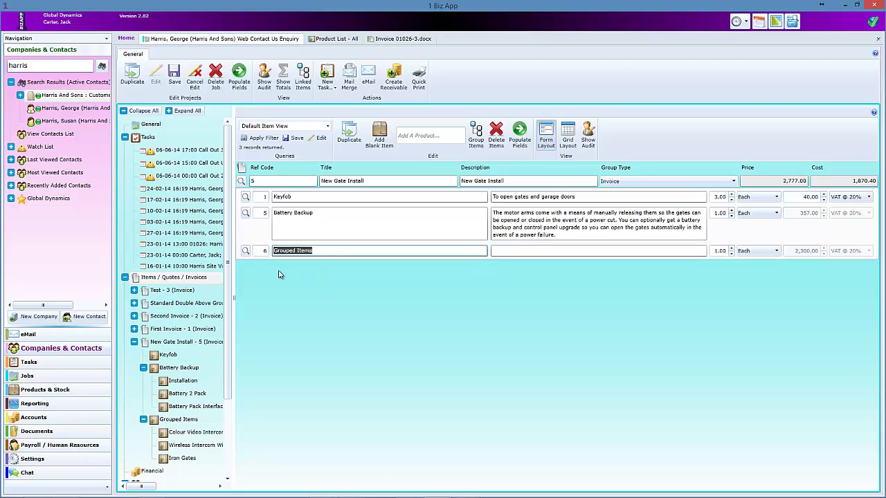
text(Intercom)
click(279, 275)
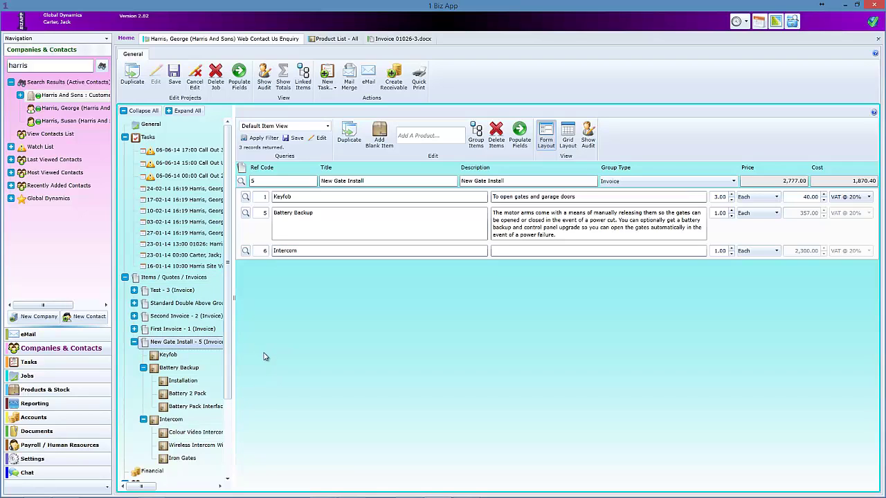
Move Iron Gates out of the Intercom item into the New Gate Install group and describe Intercom as "The intercom system".
drag(177, 462, 349, 357)
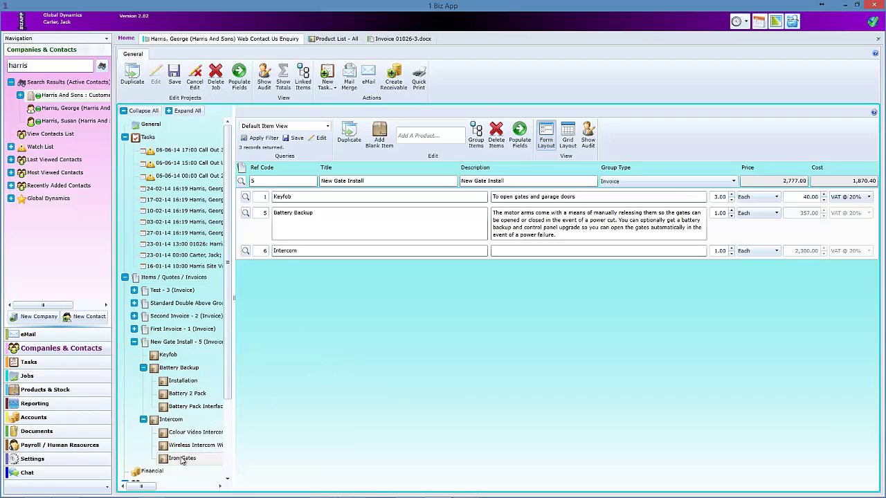
drag(182, 458, 323, 220)
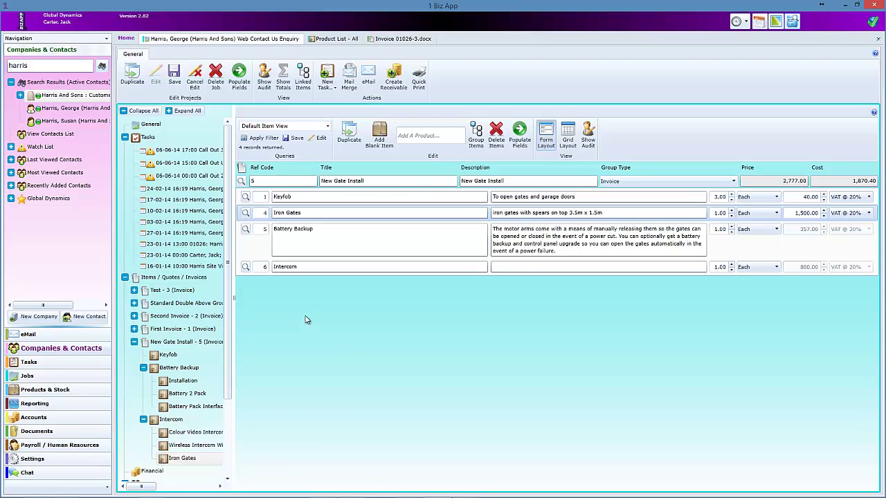
click(245, 269)
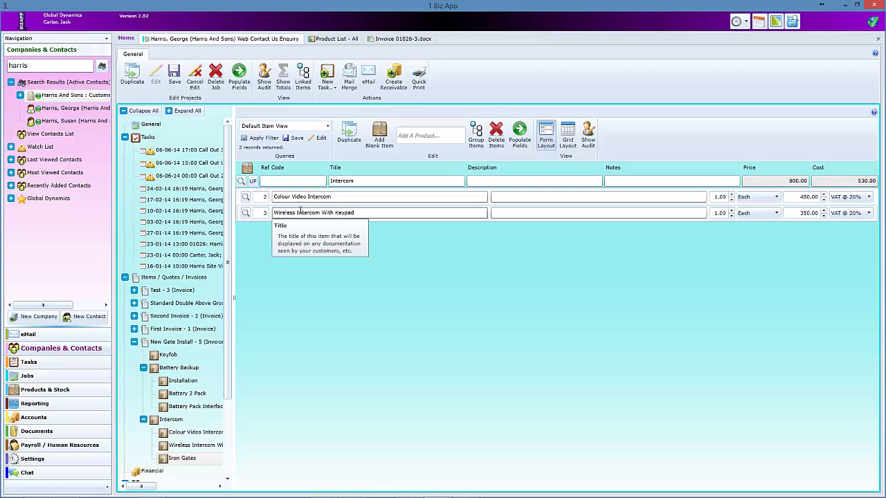
click(253, 180)
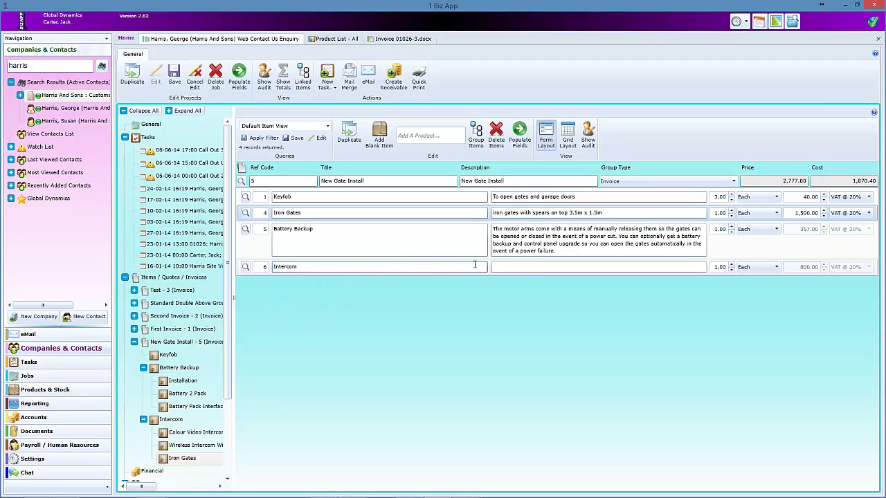
click(503, 268)
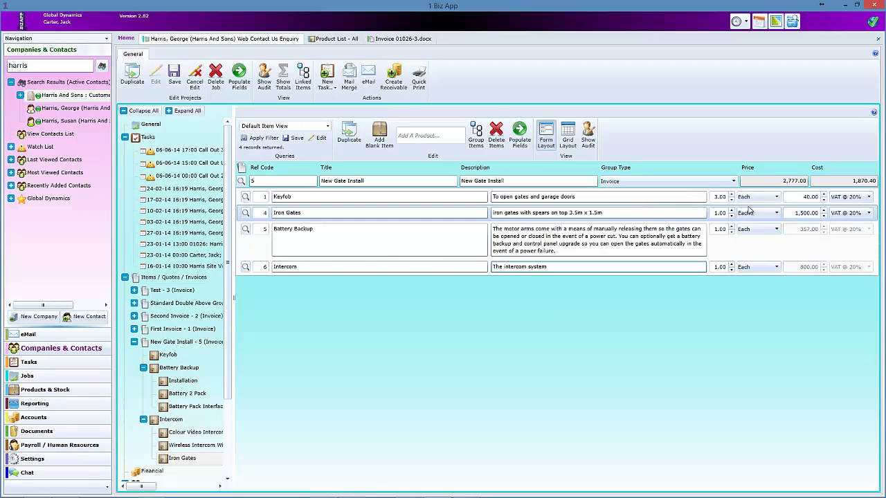
Set the unit price of Iron Gates to 1,300.00 and of Keyfob to 30.00.
click(799, 214)
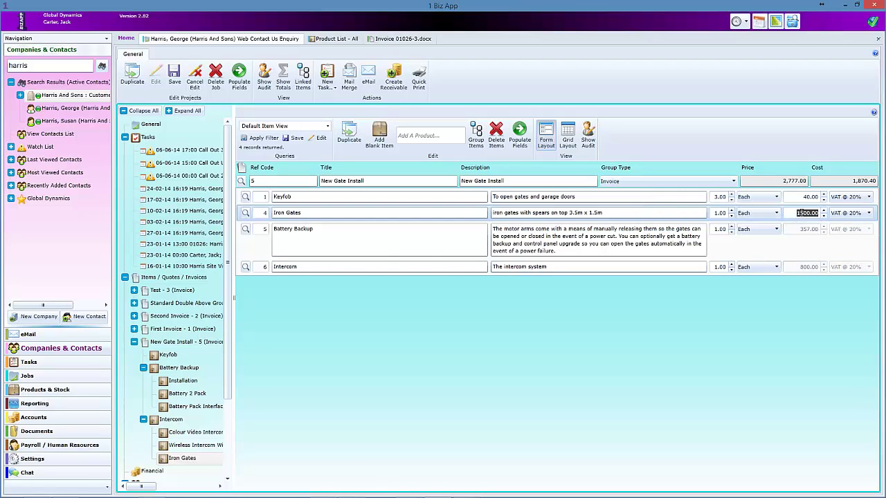
click(801, 213)
text(3)
click(803, 248)
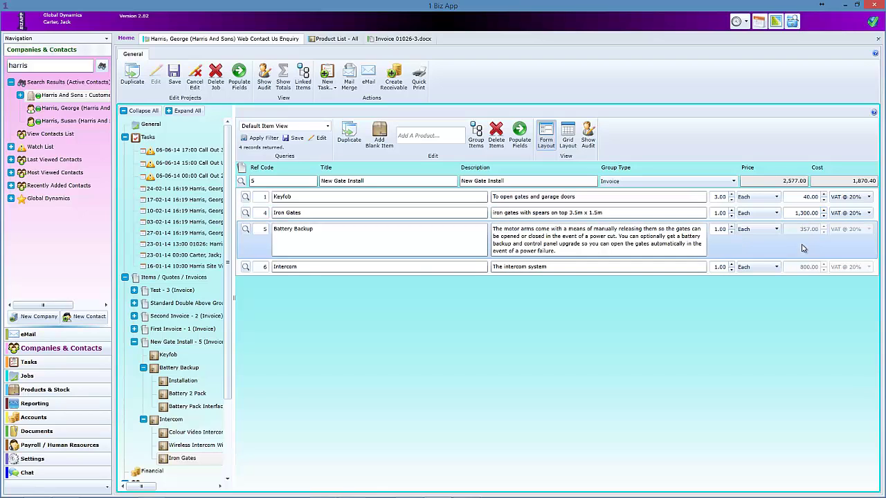
click(807, 197)
click(805, 198)
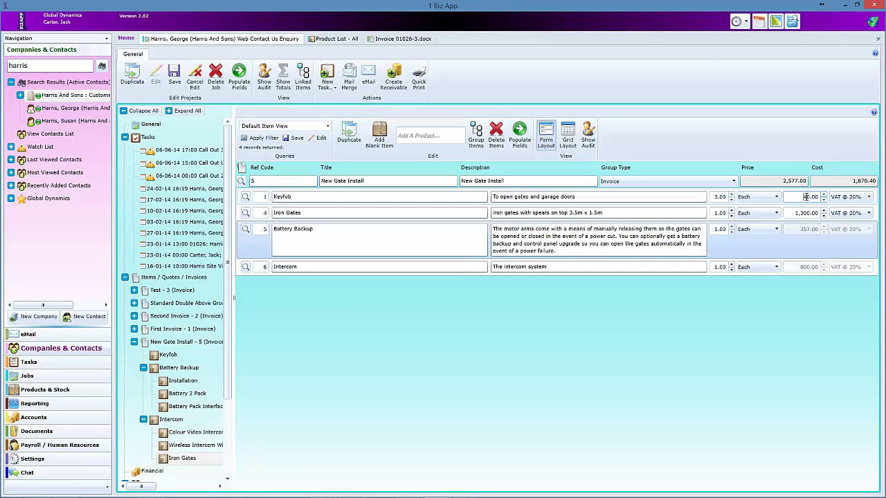
text(3)
click(794, 212)
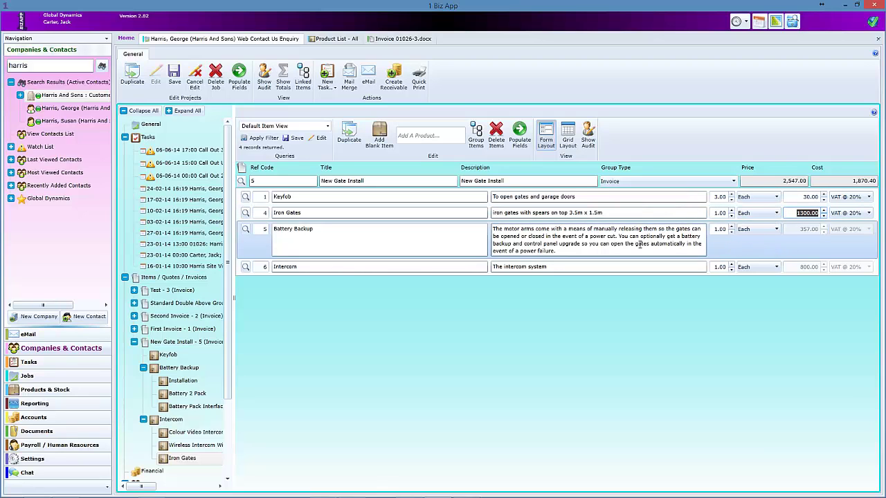
Within Battery Backup, set the Installation price to 150.00 and the Battery Pack Interface Card price to 70.00.
click(245, 233)
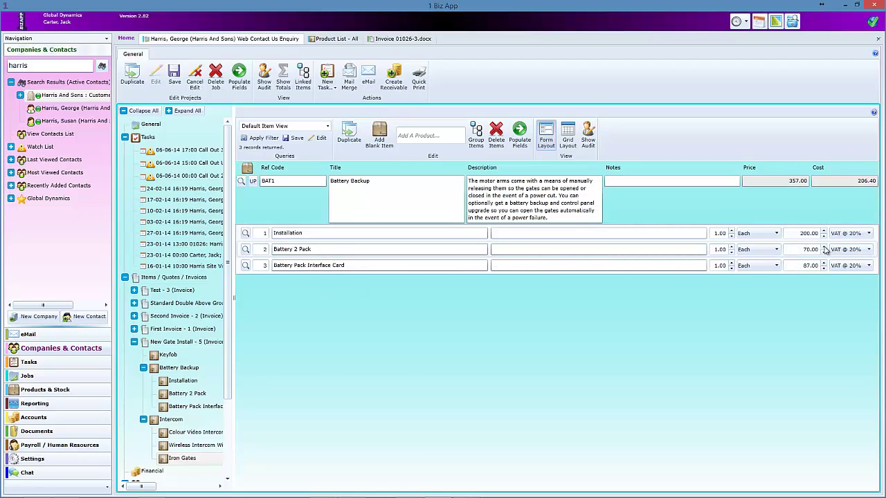
click(803, 233)
click(801, 234)
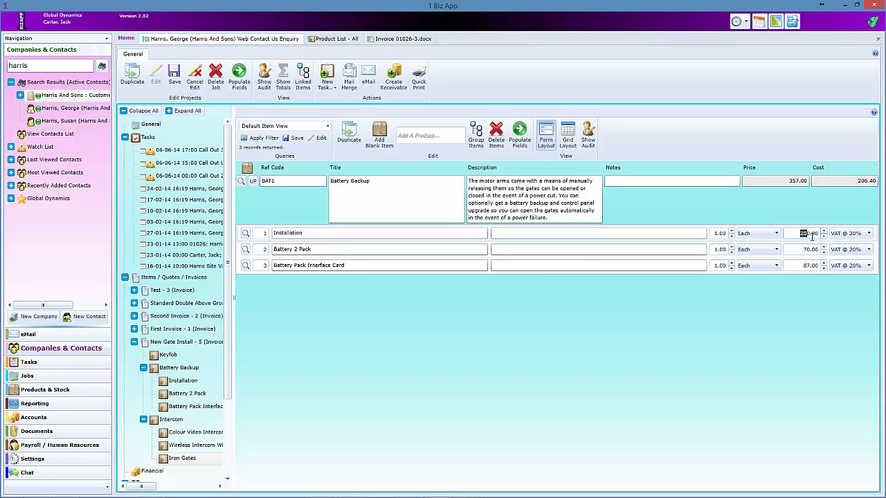
text(15)
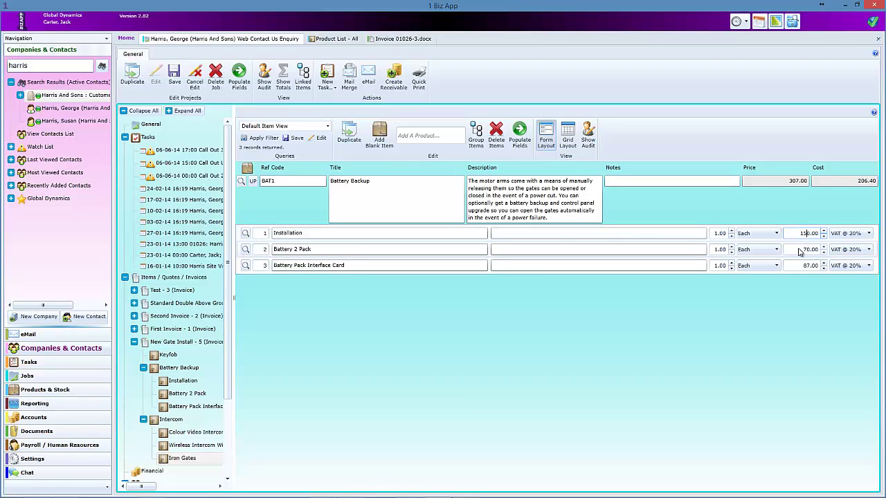
click(799, 249)
click(795, 266)
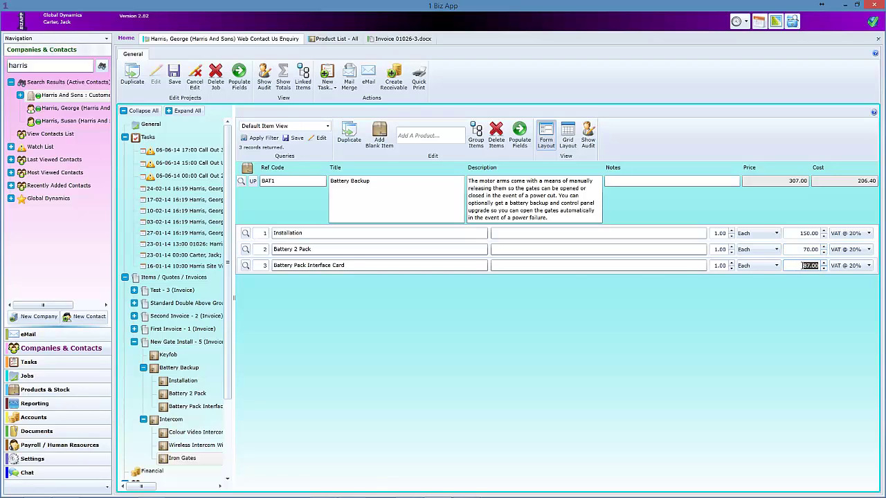
drag(804, 265, 811, 266)
text(70)
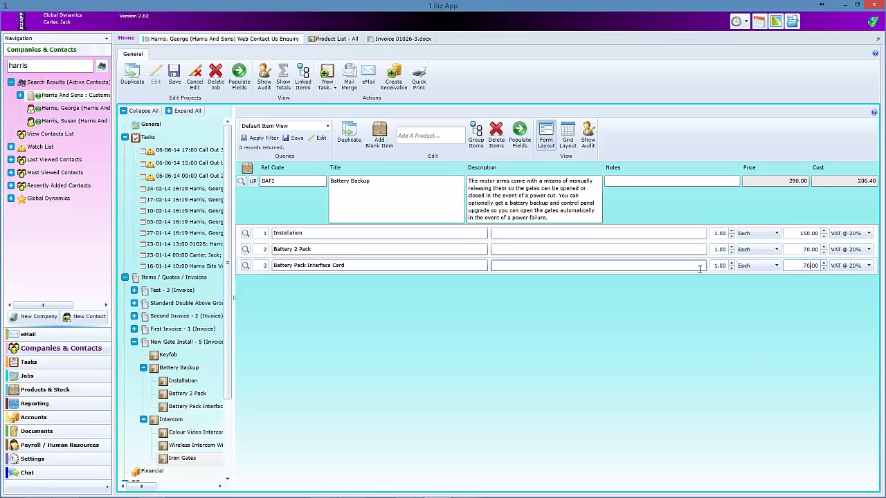
click(517, 265)
click(254, 183)
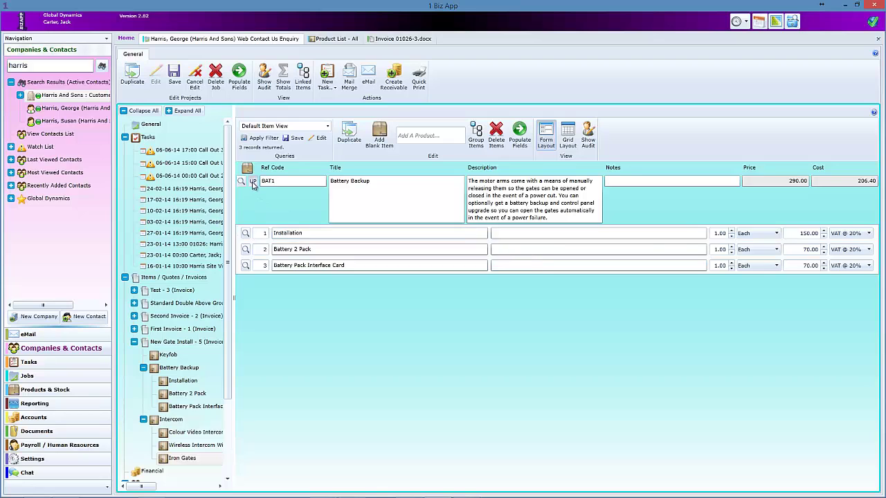